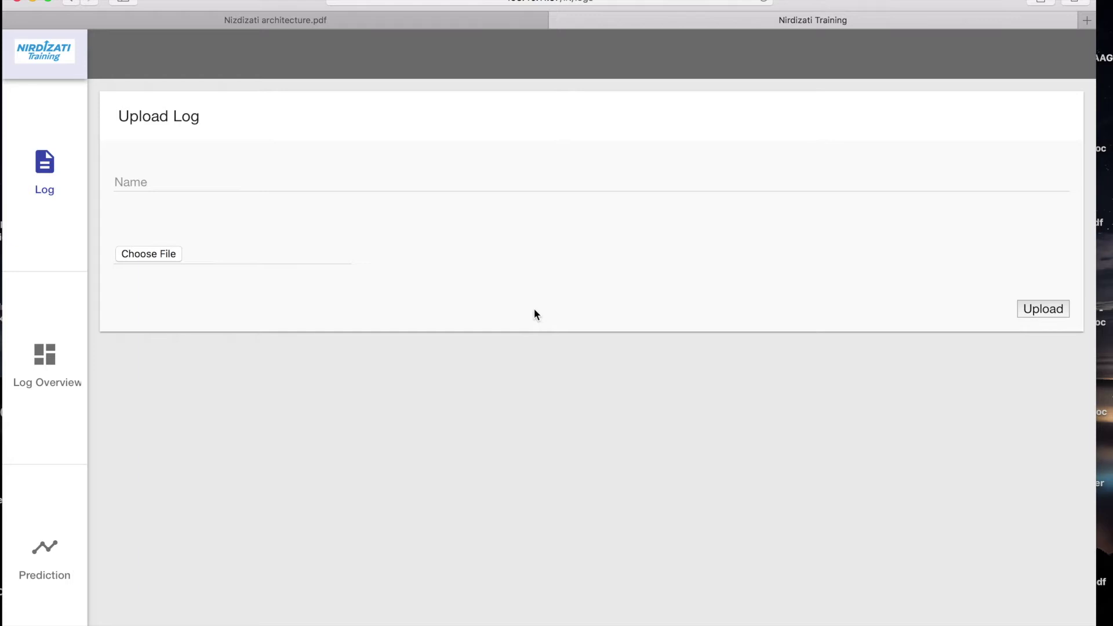
- Browse for the test_bpi17_sorted.csv log, then dismiss the file chooser without choosing it
left_click(154, 255)
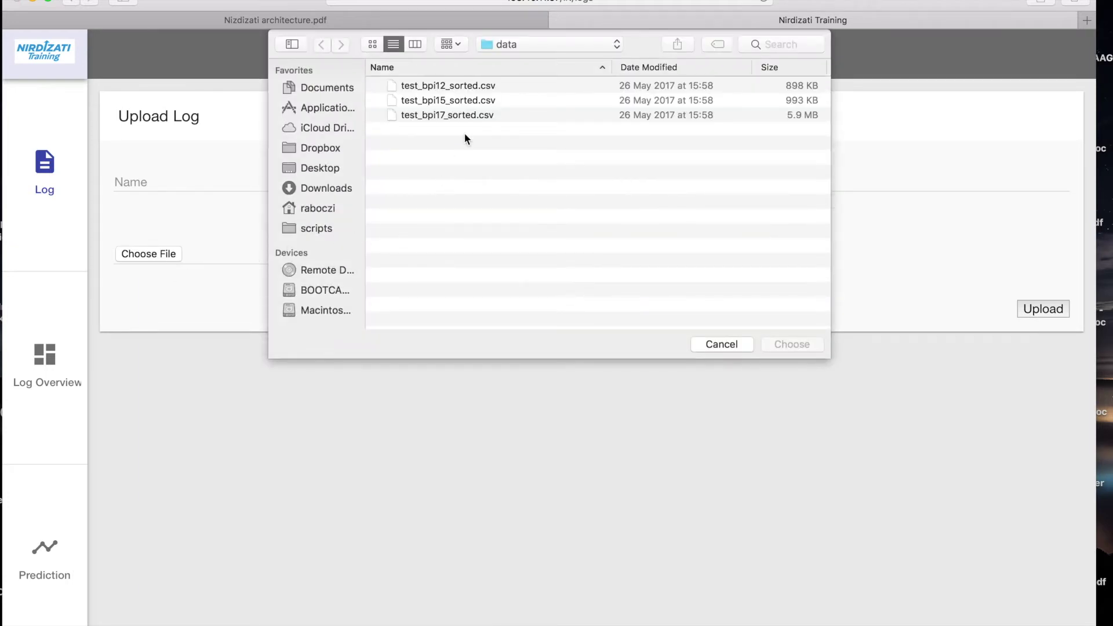
left_click(475, 116)
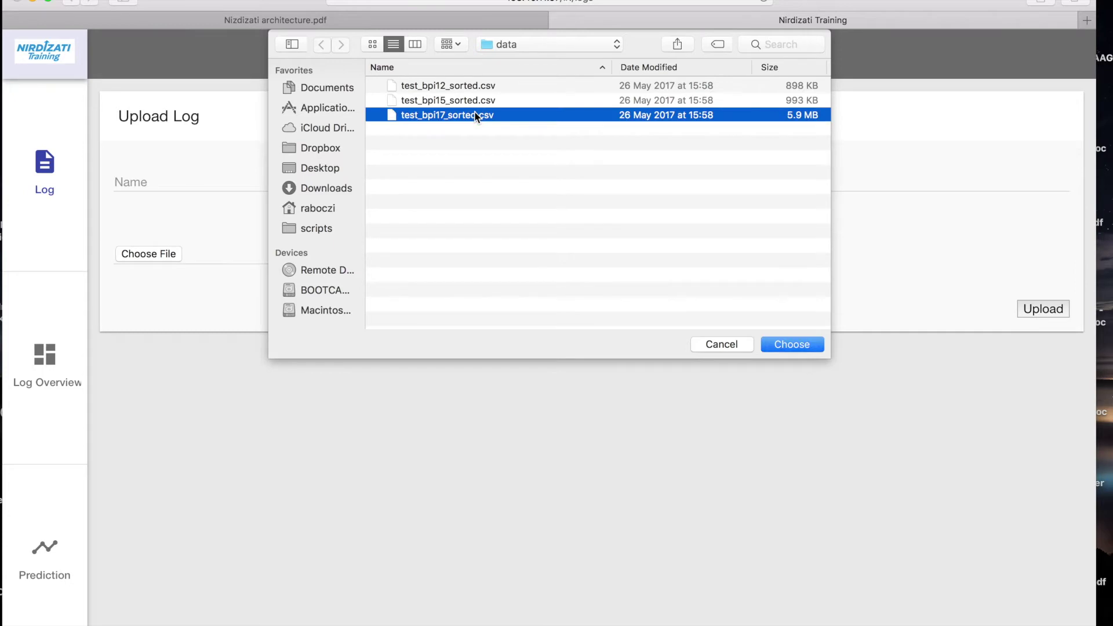
left_click(727, 344)
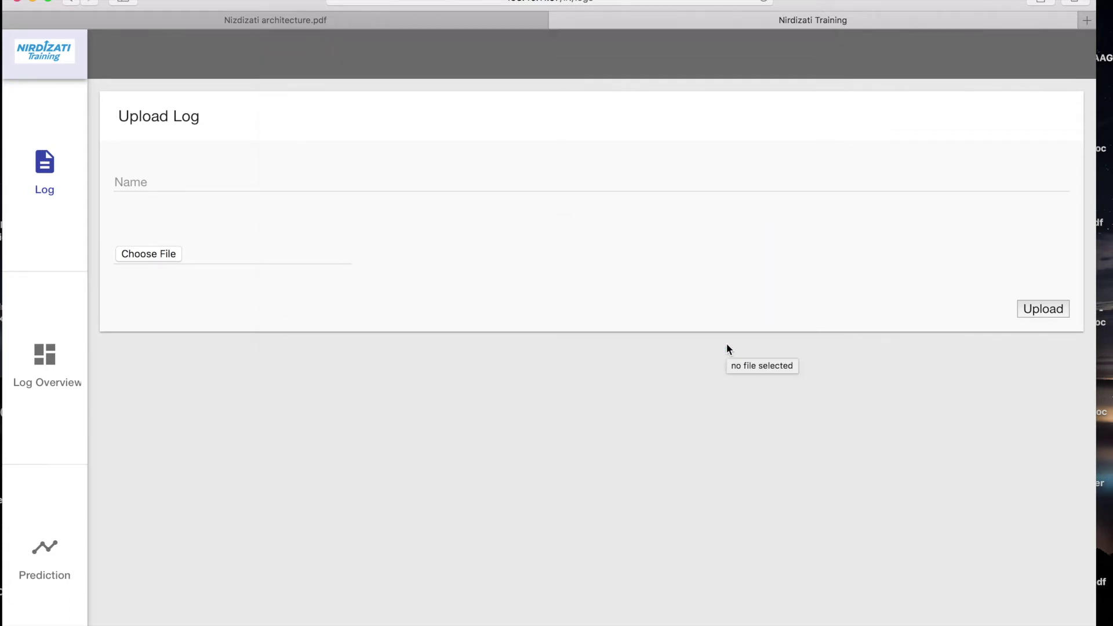
- Show the bpi2017.xes log overview and scroll through its traces, resources and event occurrences charts
left_click(42, 363)
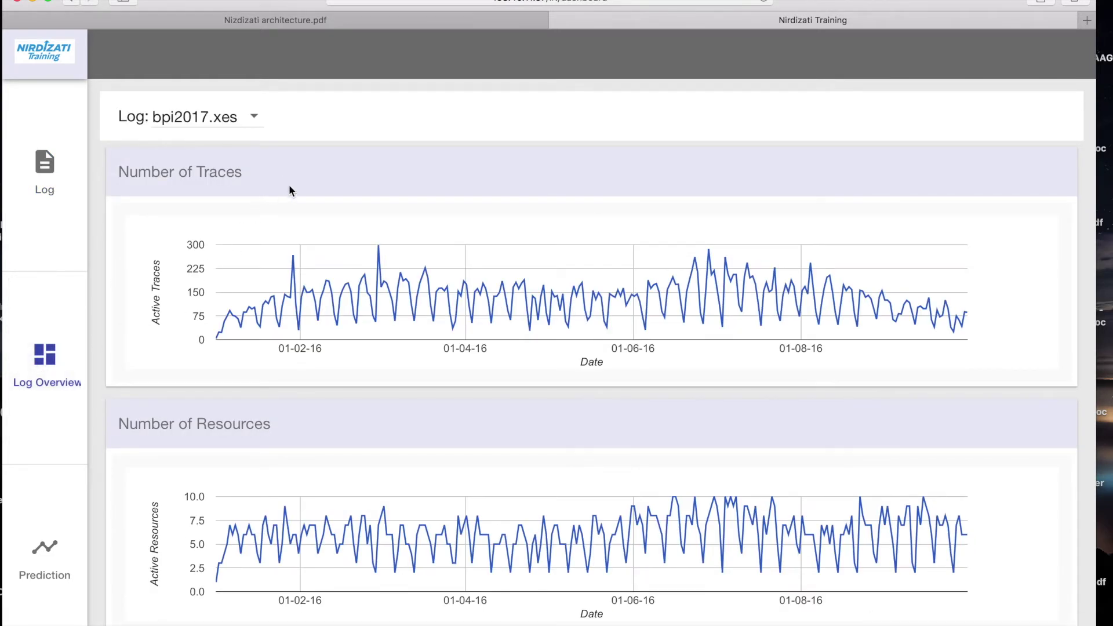
scroll(291, 187, "down", 3)
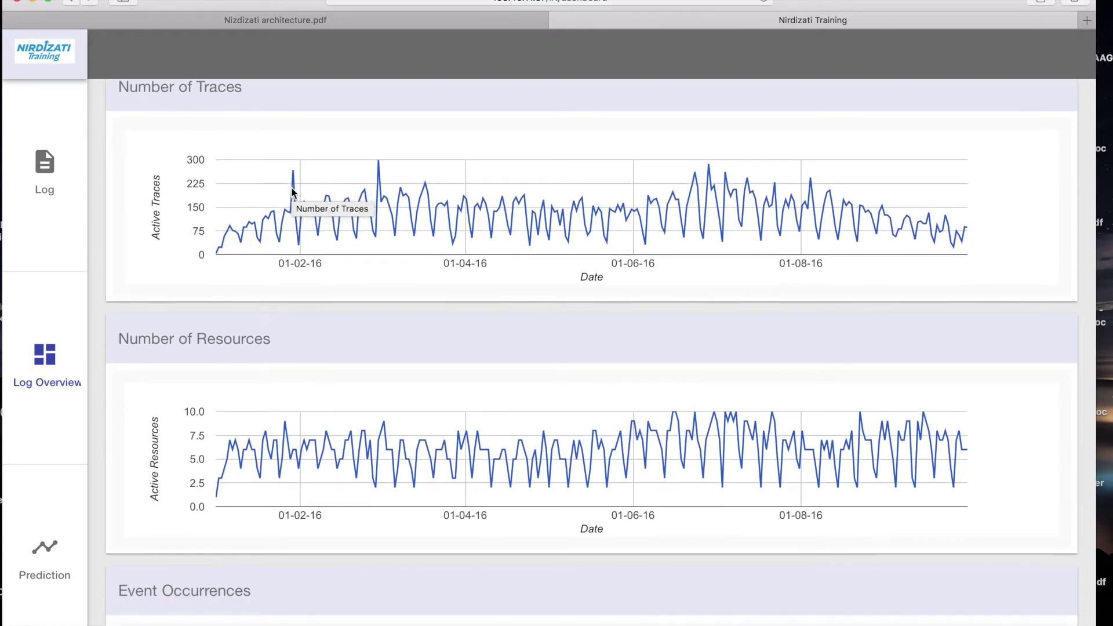
scroll(291, 187, "down", 7)
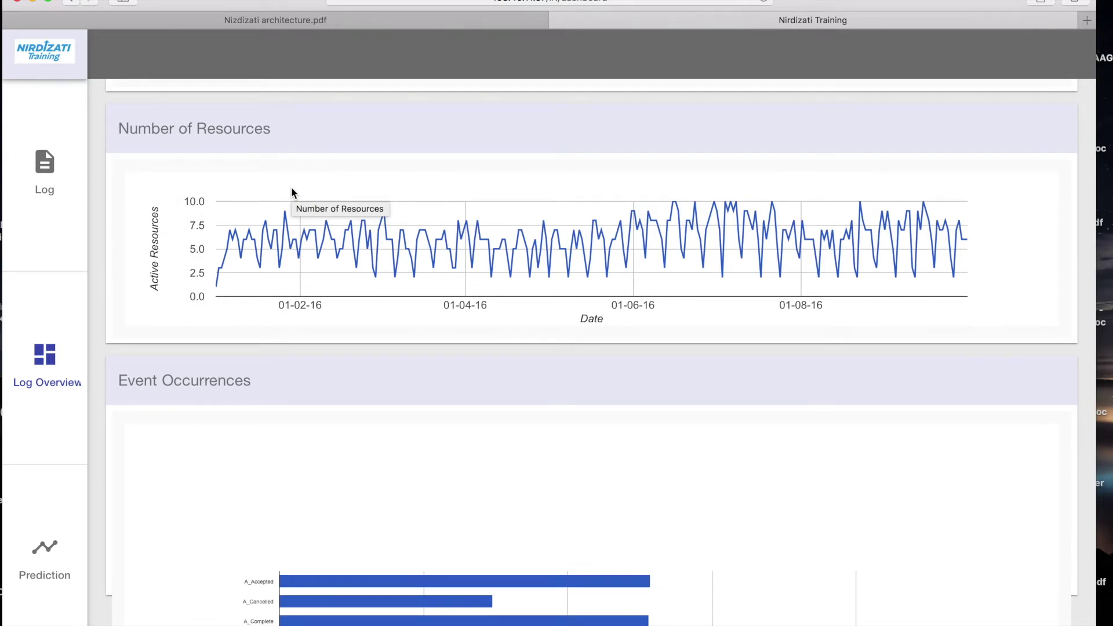
scroll(291, 192, "down", 10)
scroll(292, 189, "down", 8)
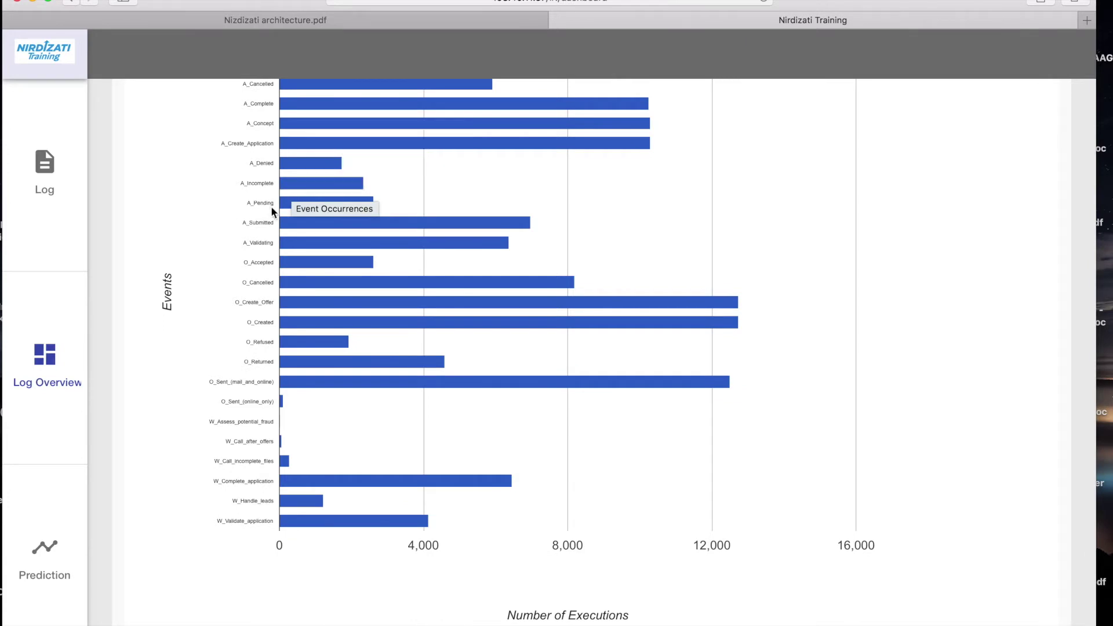
left_click(27, 513)
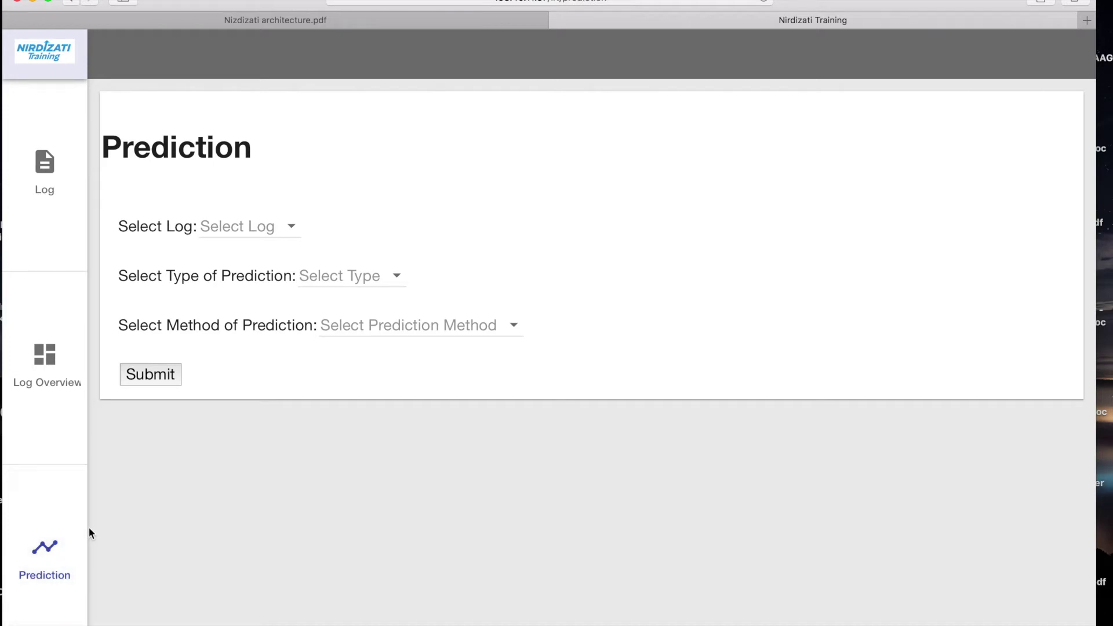
- Choose log bpi2017.xes, Outcome Prediction, and Classification Based Prediction, then submit the setup
left_click(293, 226)
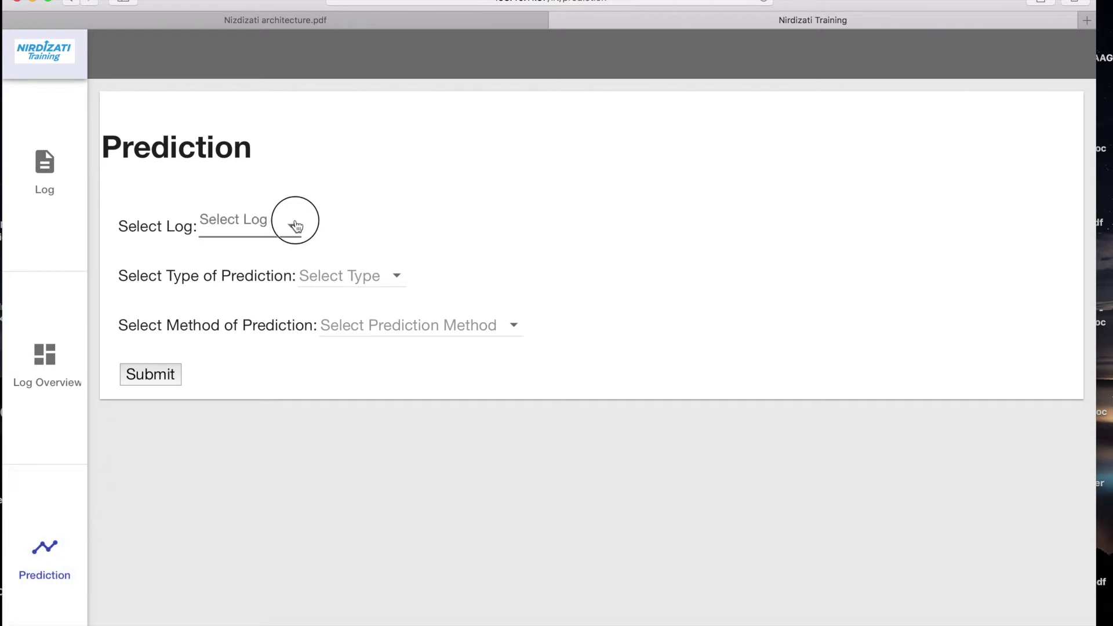
left_click(264, 301)
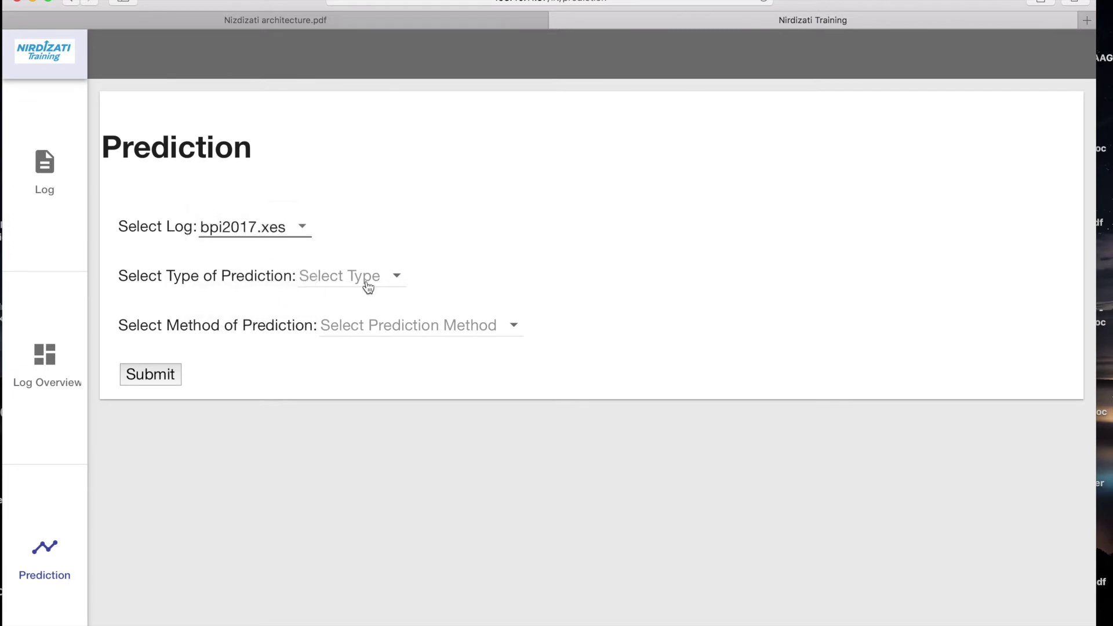
left_click(396, 280)
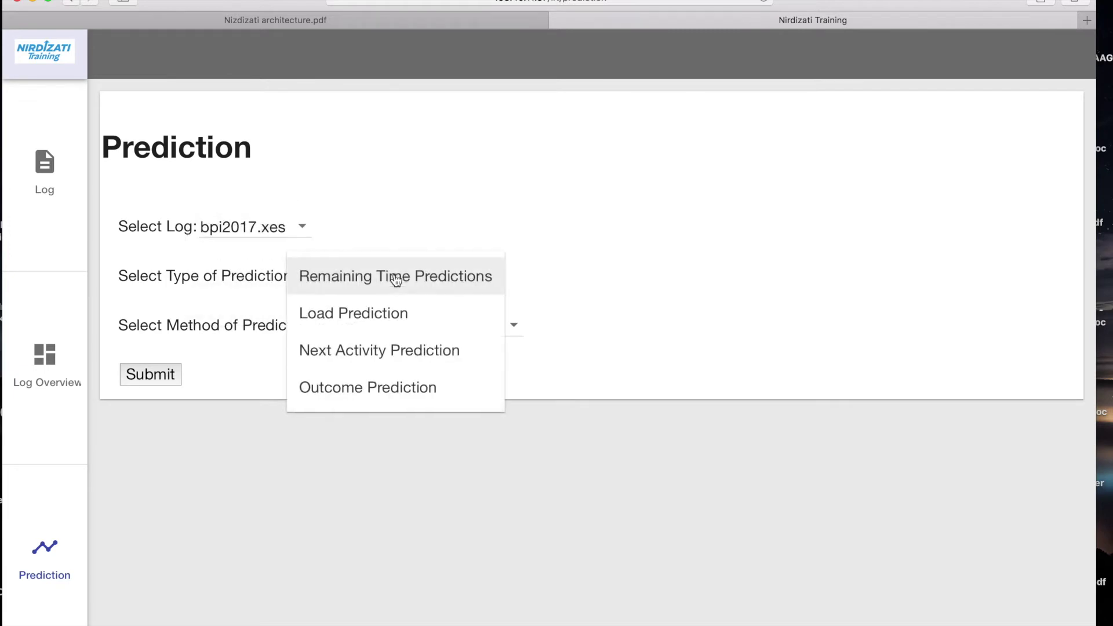
left_click(378, 390)
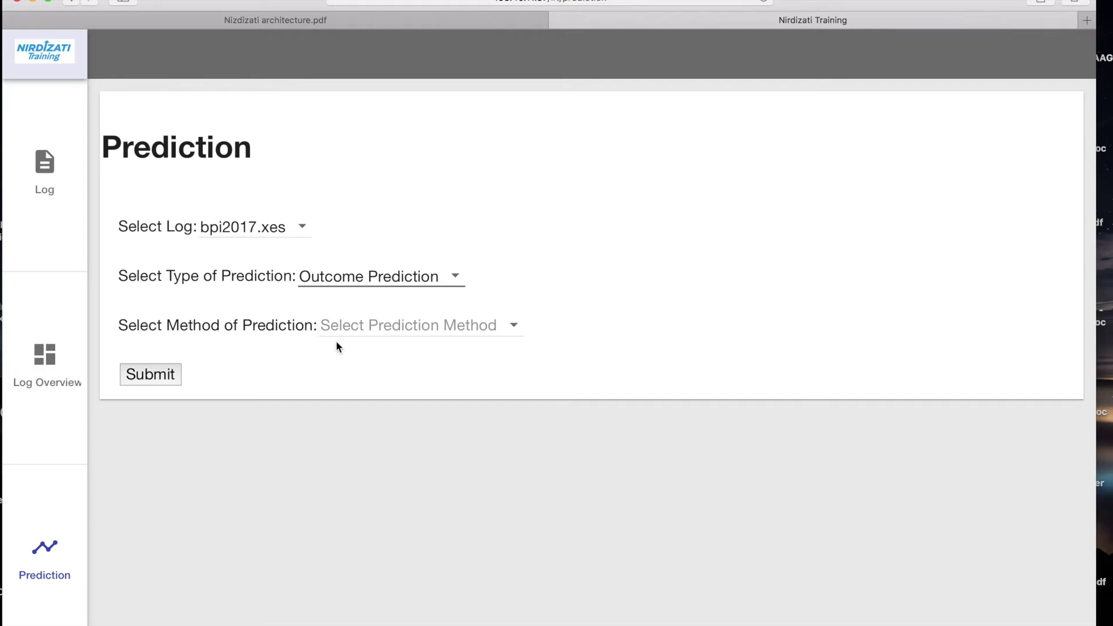
left_click(425, 330)
left_click(431, 332)
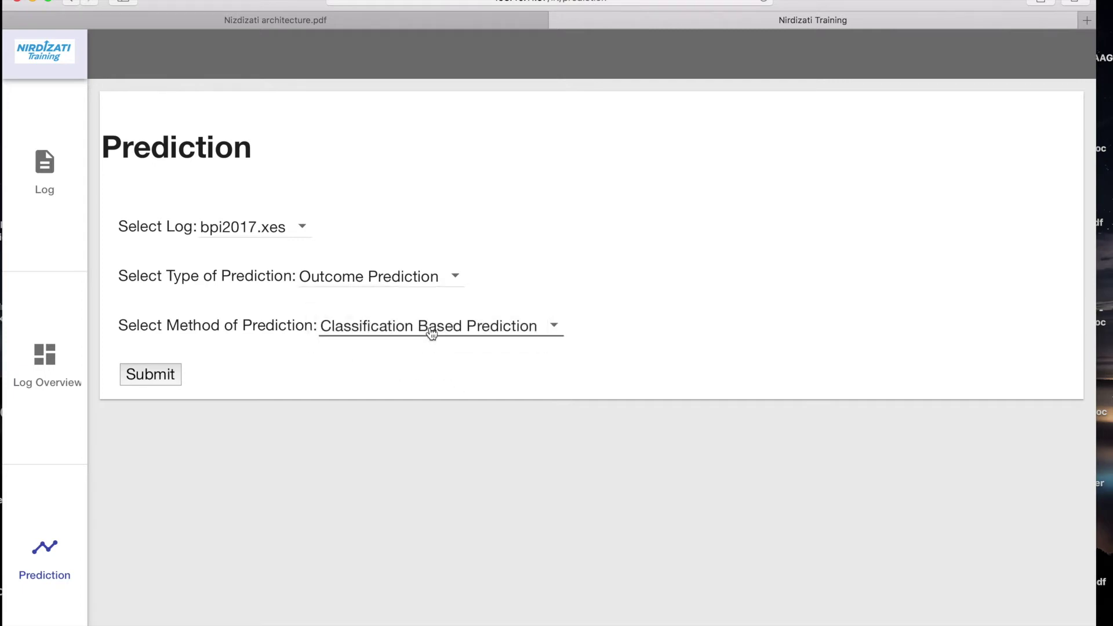
left_click(160, 376)
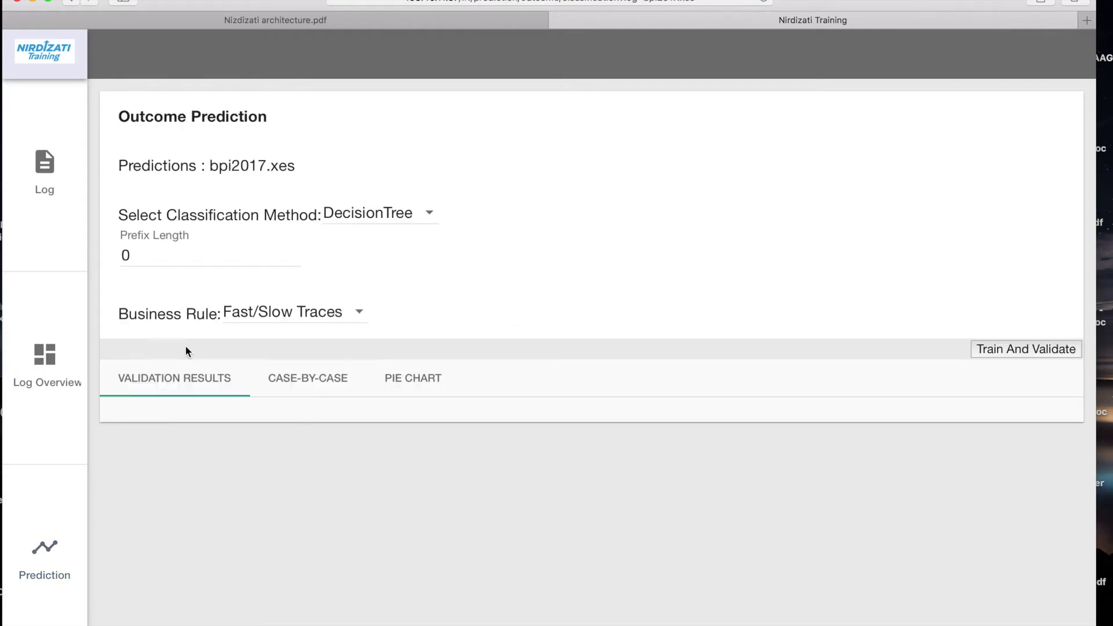
- Use Random Forest with prefix length 3 and train and validate the model, scoring F1 0.561
left_click(430, 214)
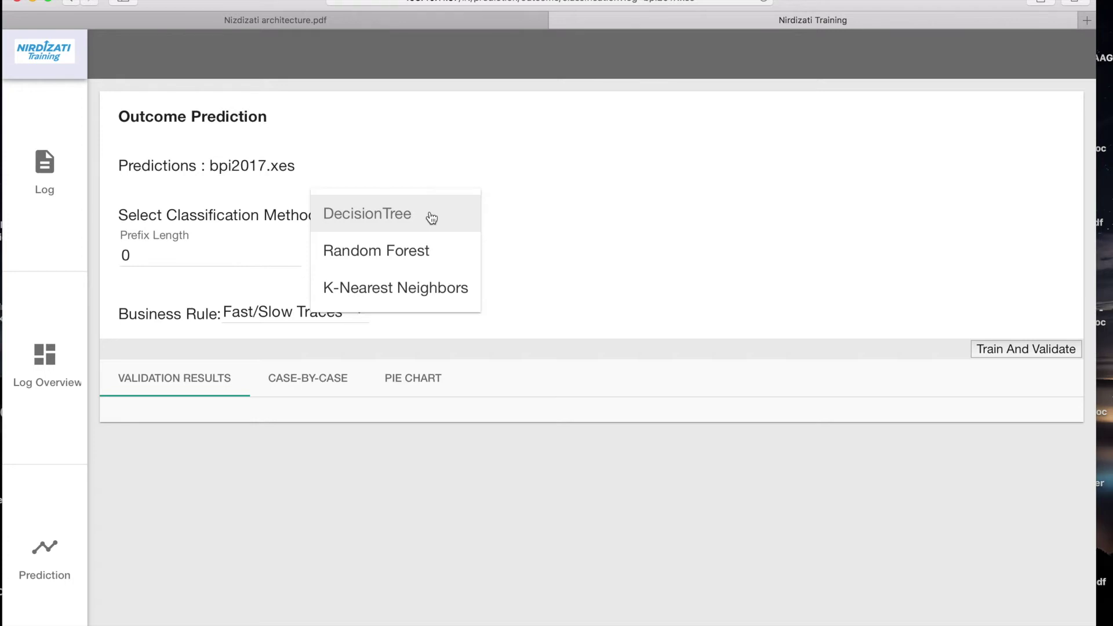
left_click(403, 253)
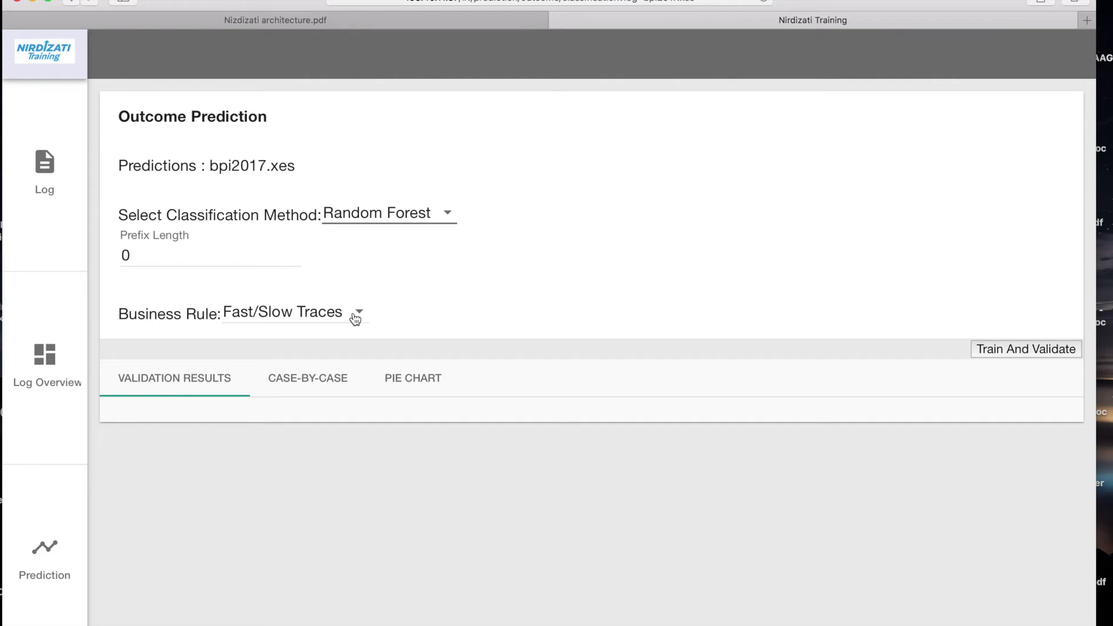
left_click(151, 253)
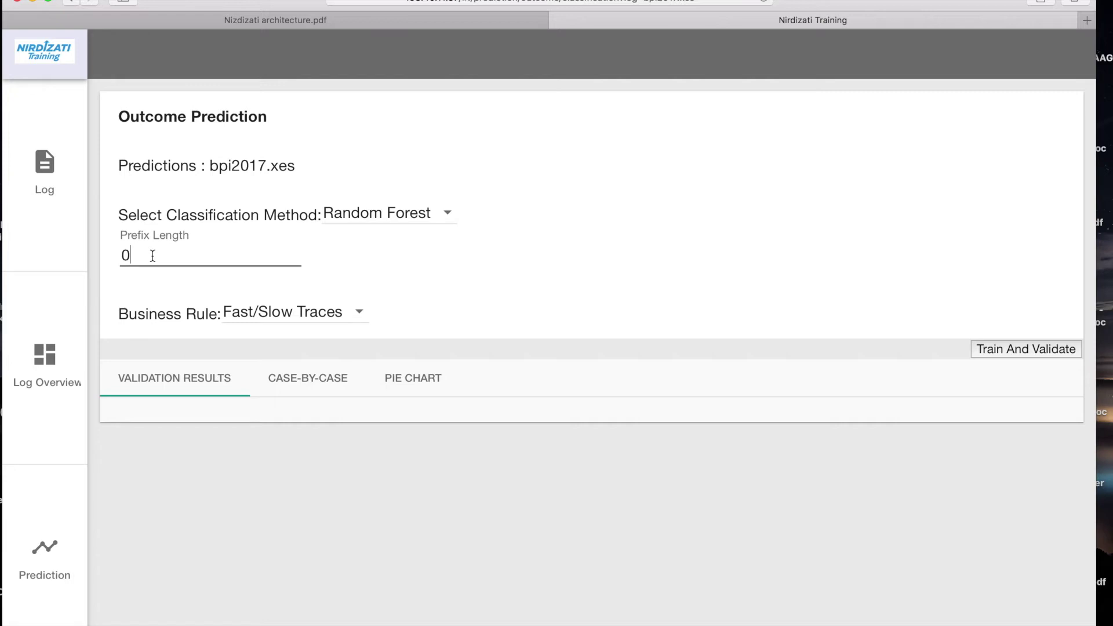
key("BackSpace")
type("3")
left_click(1053, 350)
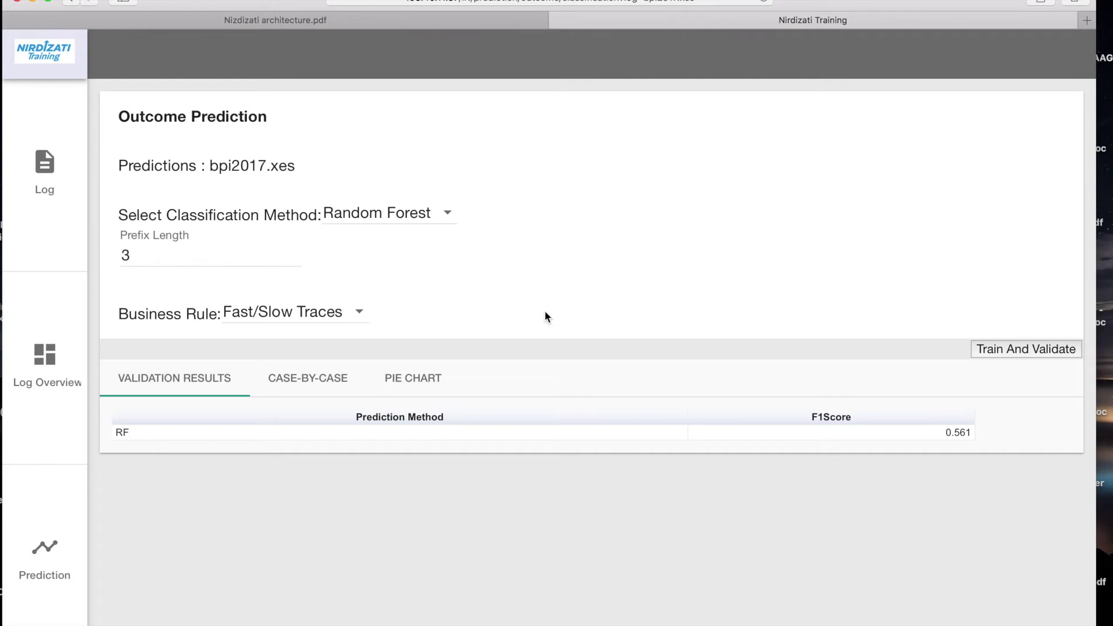
- Browse the case-by-case fast/slow table, then show pie charts with 32.2% fast and 67.8% slow
left_click(187, 387)
left_click(318, 382)
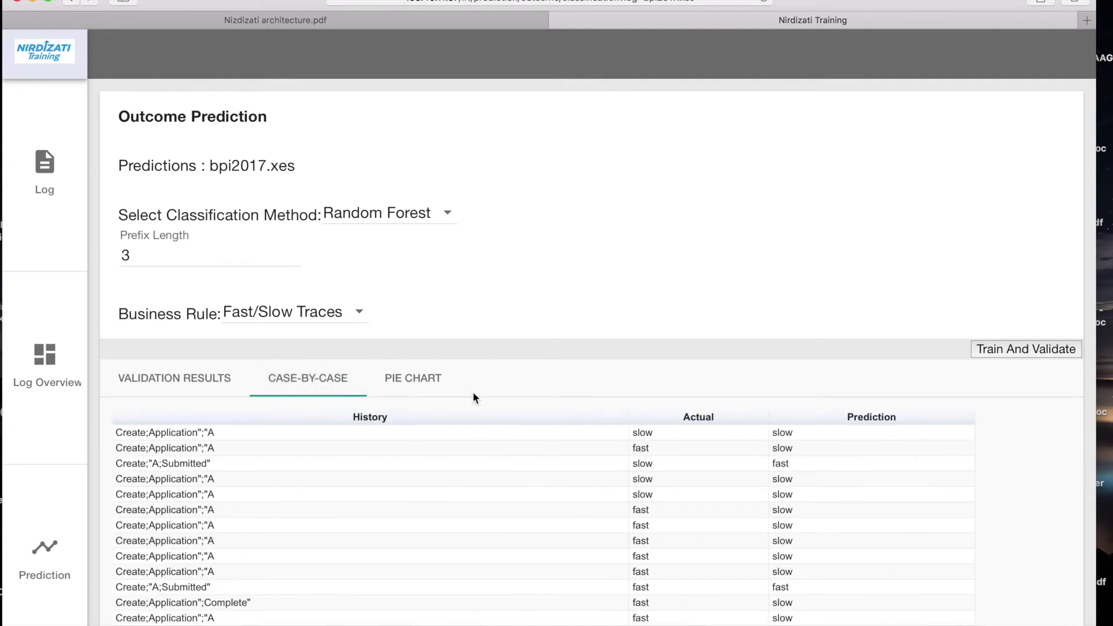
scroll(473, 397, "down", 3)
scroll(473, 397, "down", 2)
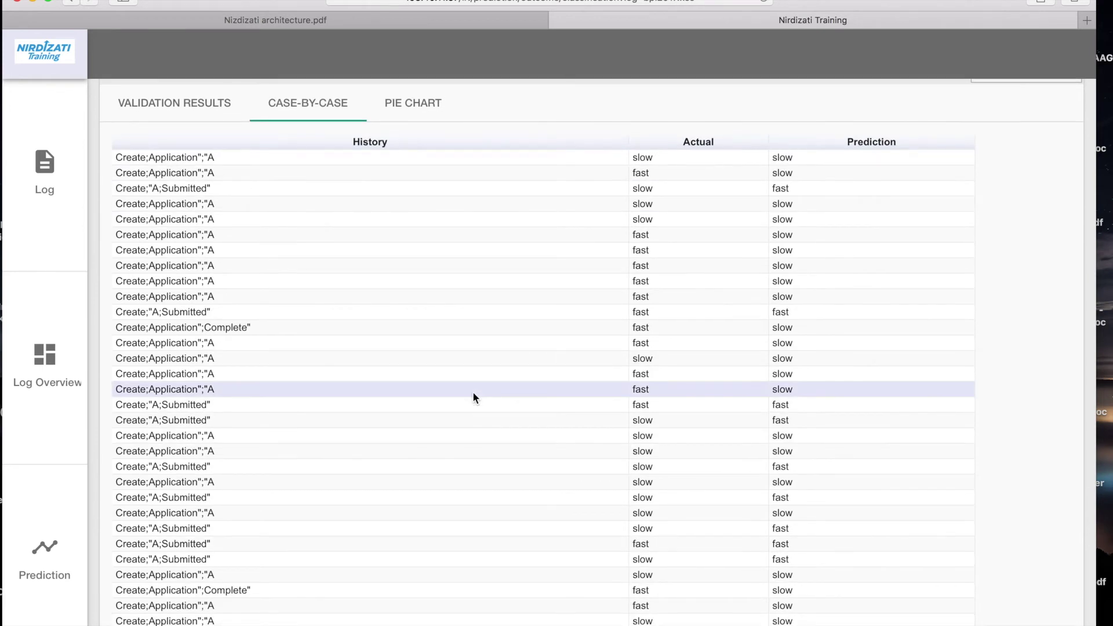
scroll(473, 397, "up", 5)
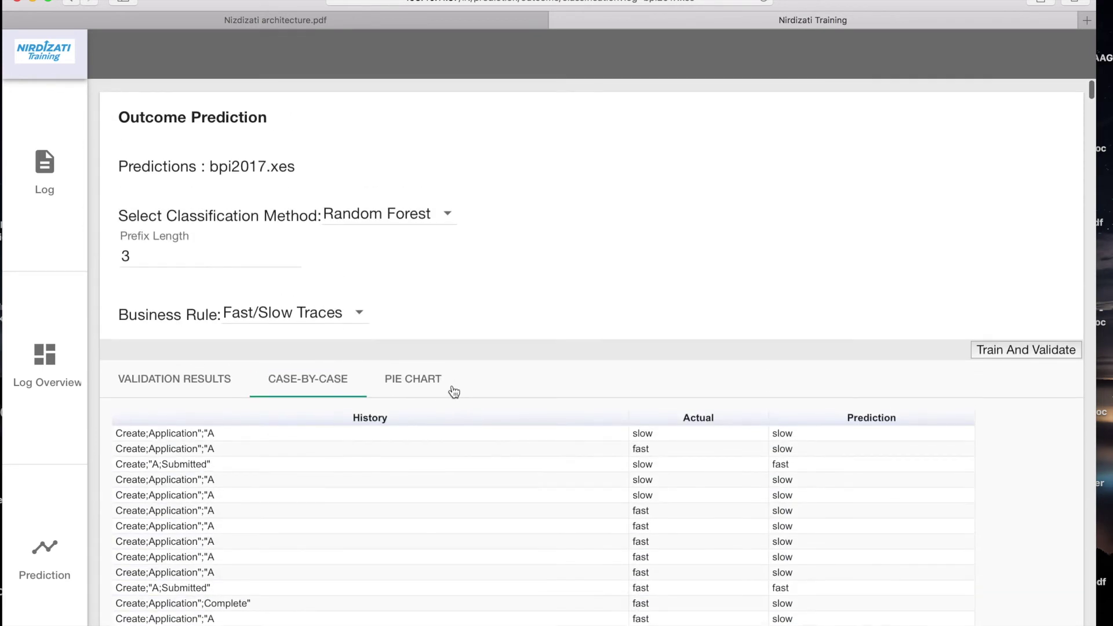
left_click(420, 379)
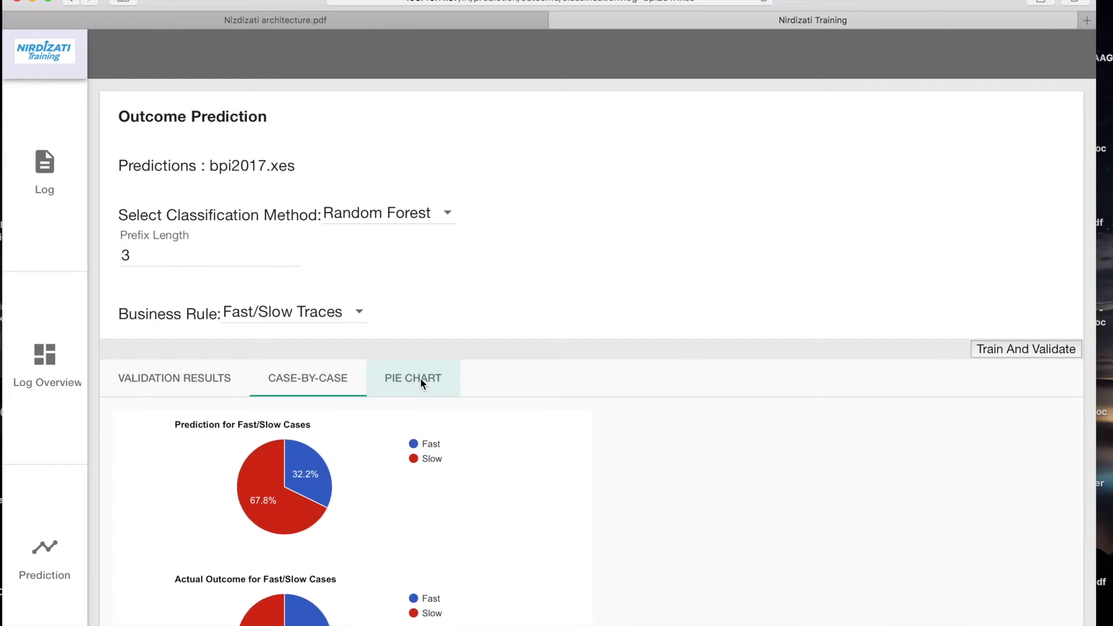
scroll(420, 378, "down", 2)
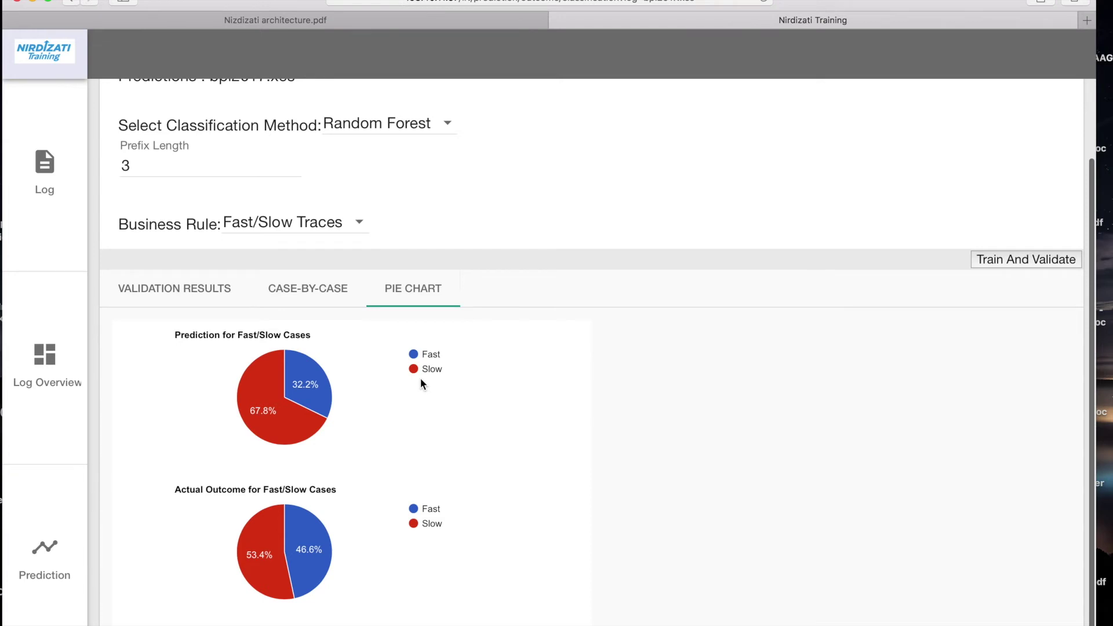
scroll(422, 383, "up", 3)
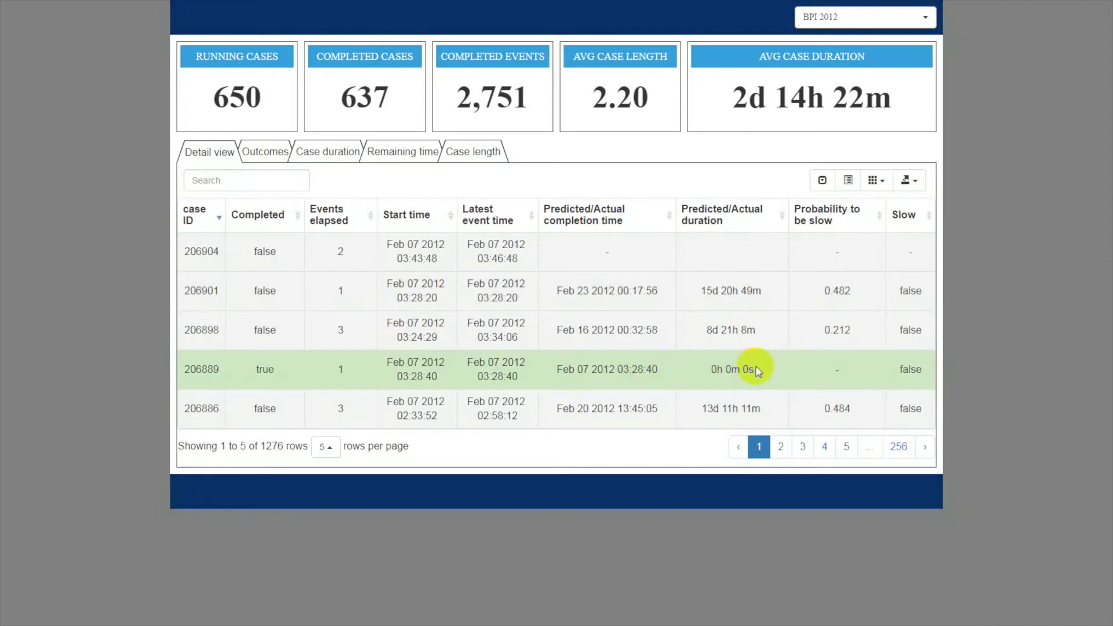
- Sort the BPI 2012 cases by Completed, then Events elapsed descending, and add the Occurred events column
left_click(283, 220)
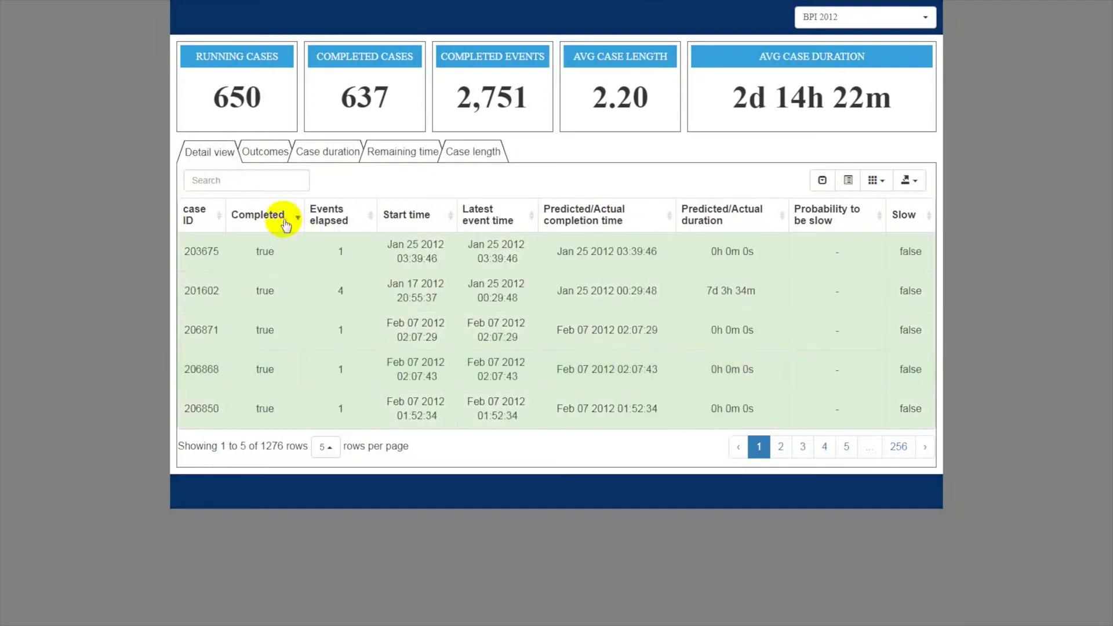
left_click(284, 222)
left_click(362, 223)
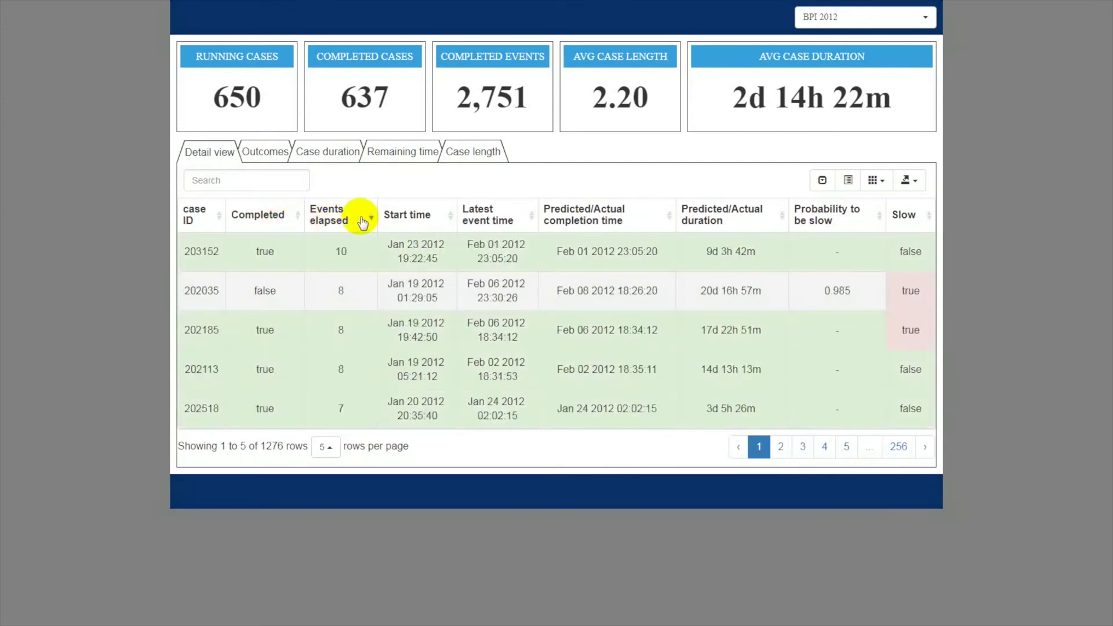
left_click(872, 180)
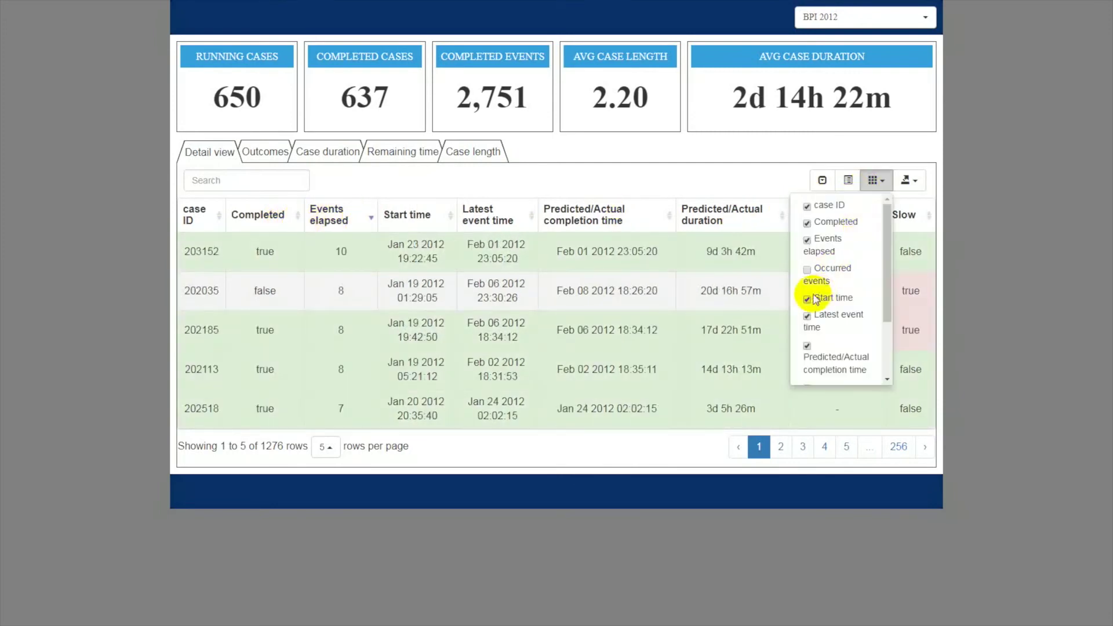
- Hide the Events elapsed and Occurred events columns and sort the cases with slow ones first
left_click(806, 273)
left_click(803, 241)
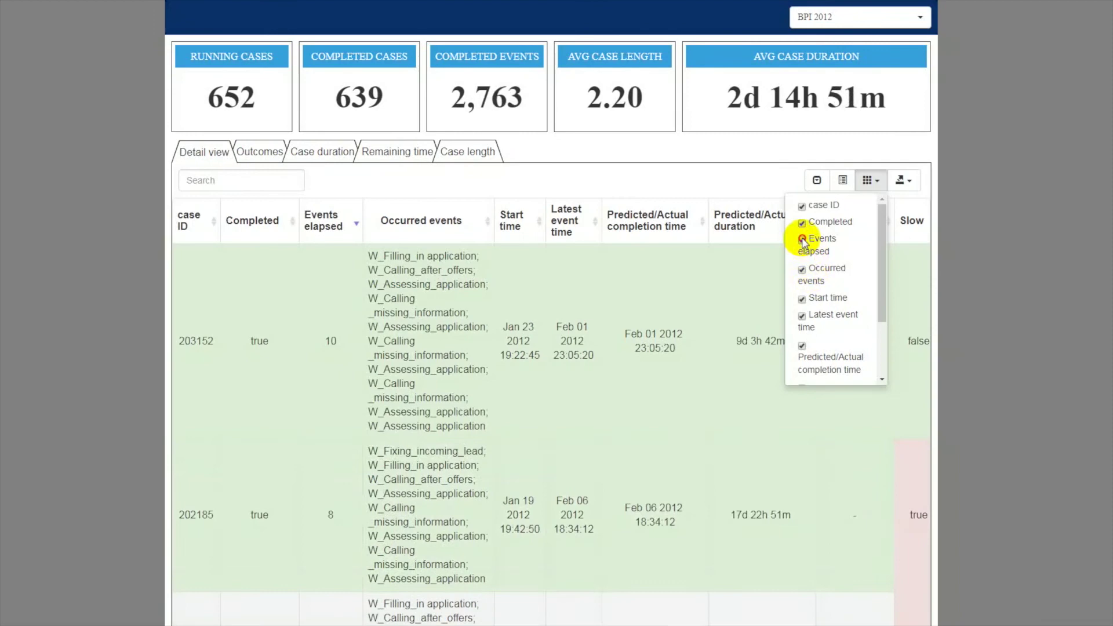
left_click(697, 265)
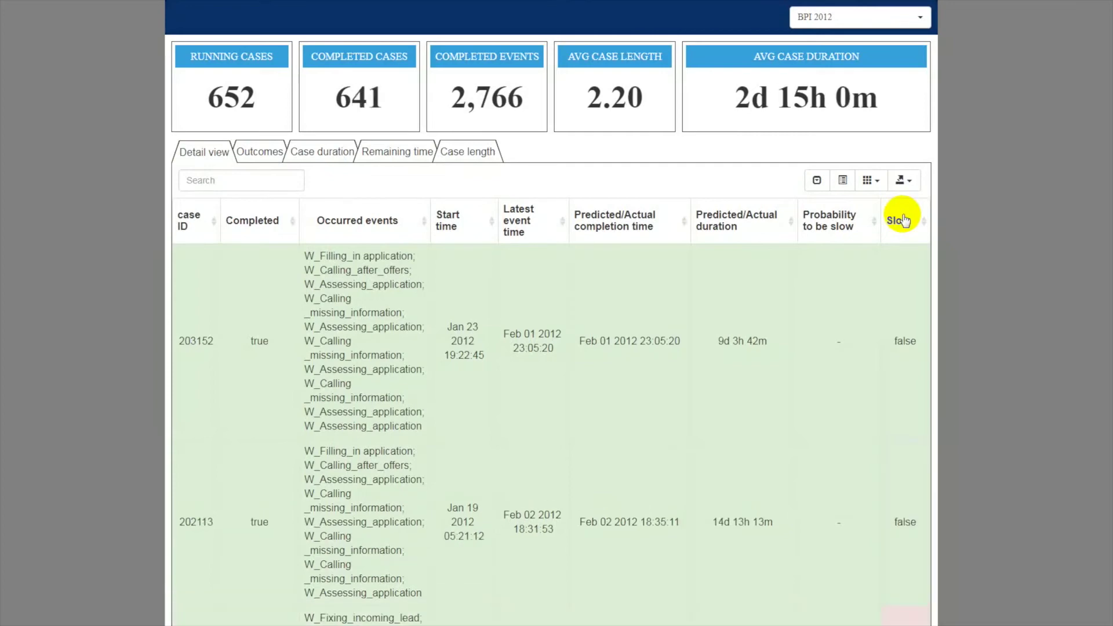
left_click(902, 220)
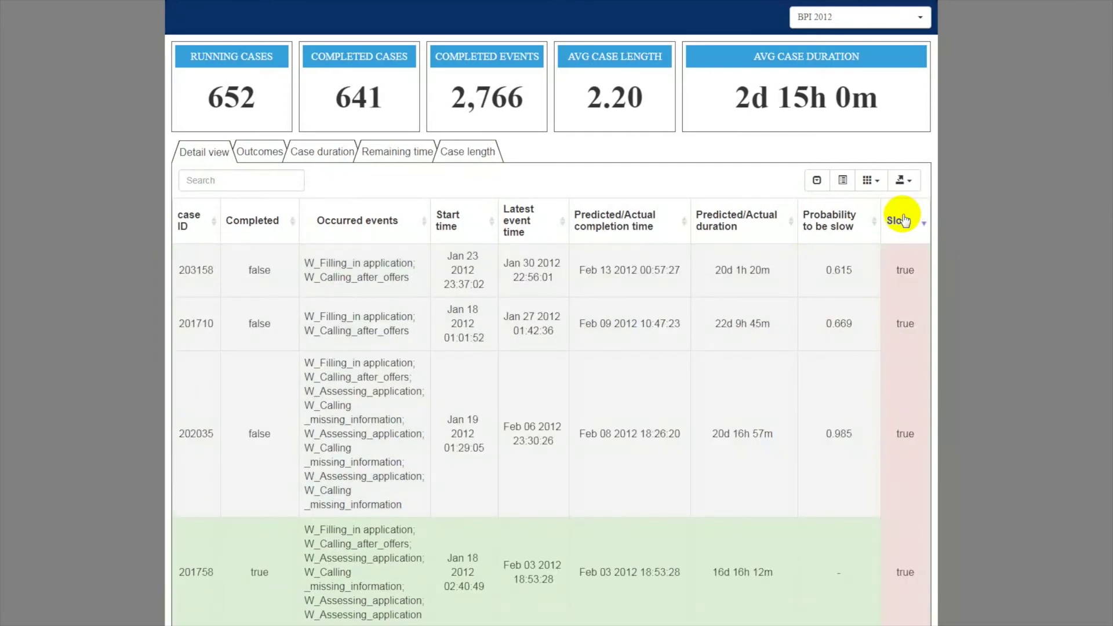
left_click(880, 187)
left_click(833, 270)
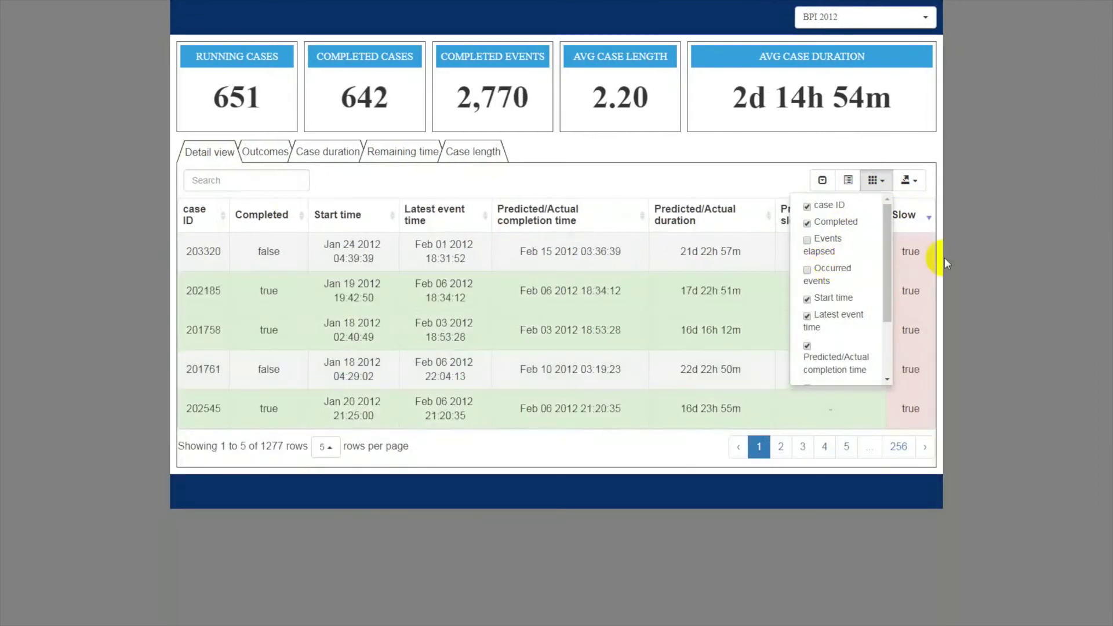
left_click(965, 252)
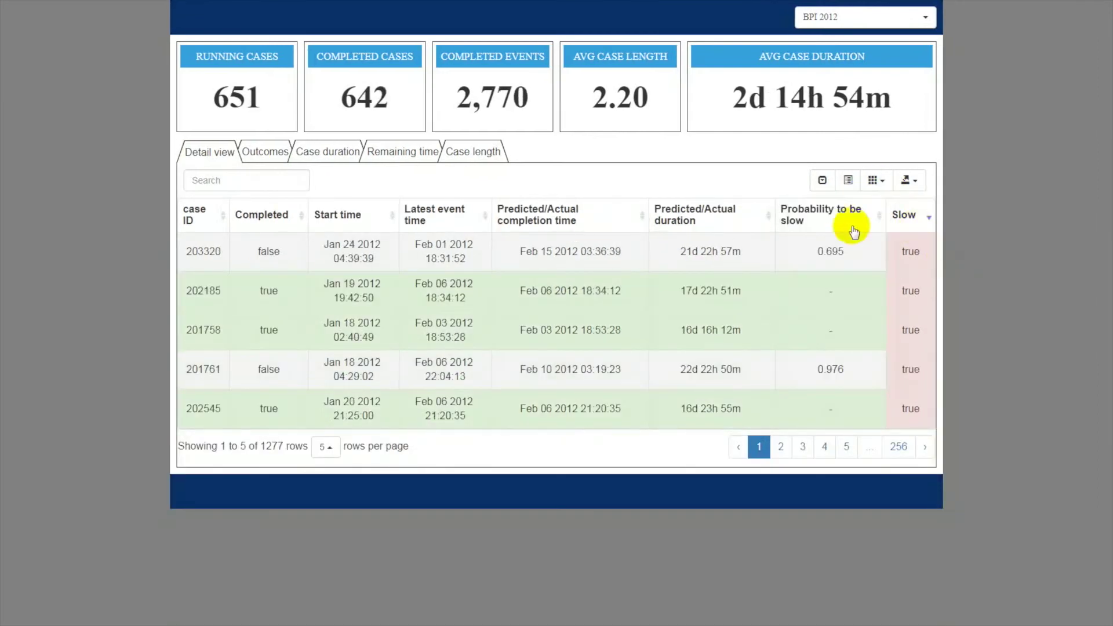
- Page through the cases, set 25 rows per page, and toggle card view back to the table
left_click(780, 446)
left_click(803, 447)
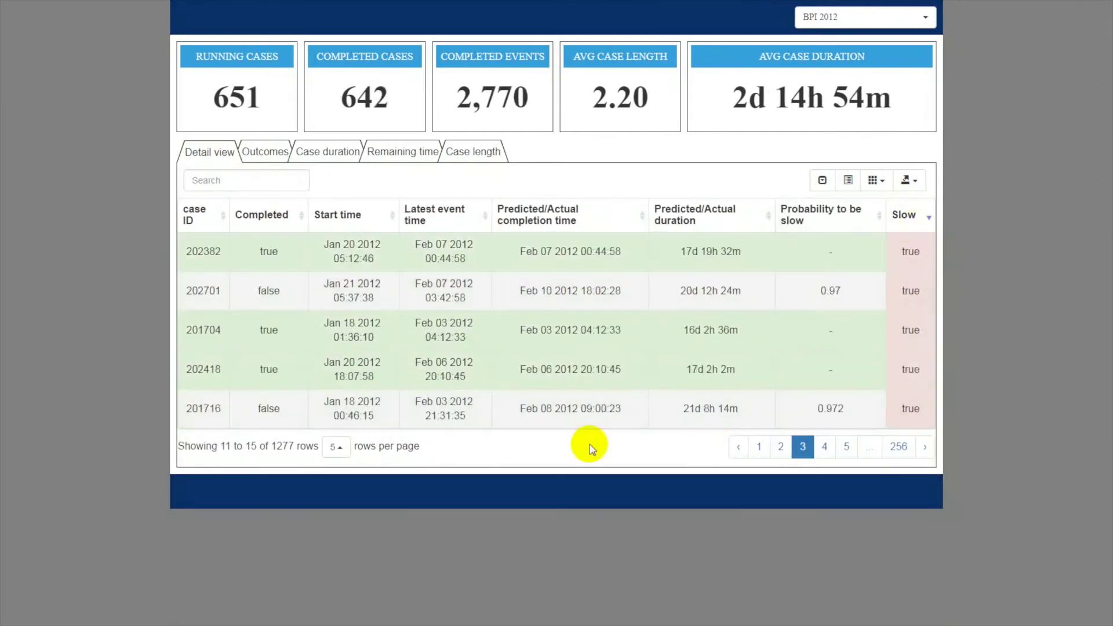
left_click(337, 447)
left_click(351, 371)
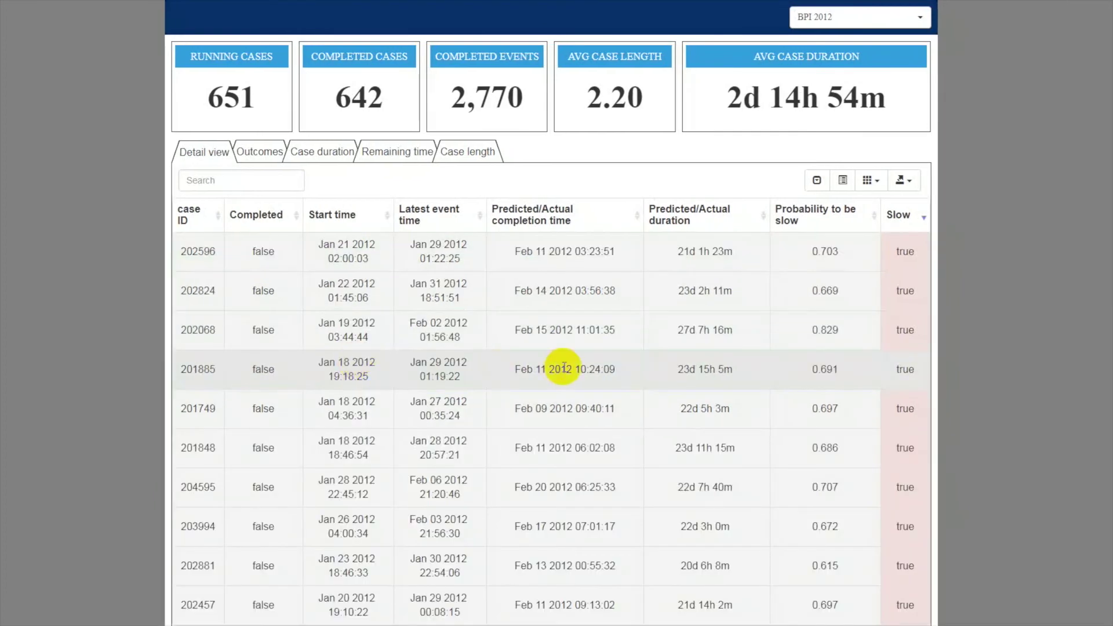
left_click(844, 181)
left_click(844, 181)
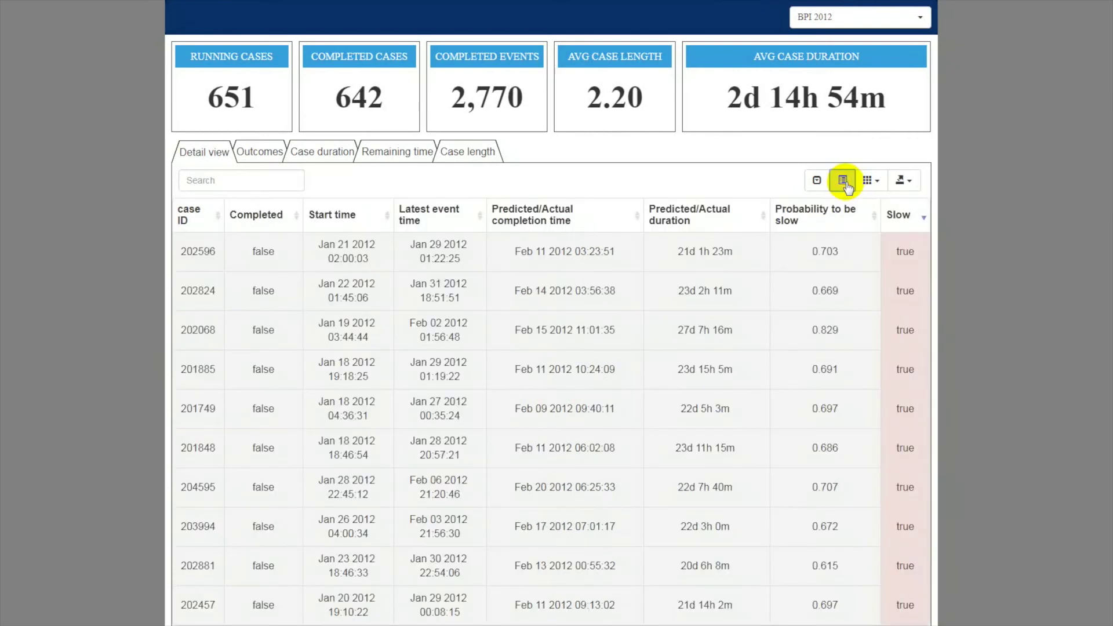
- Export the cases table in XML format and save it as tableExport.xml
left_click(902, 180)
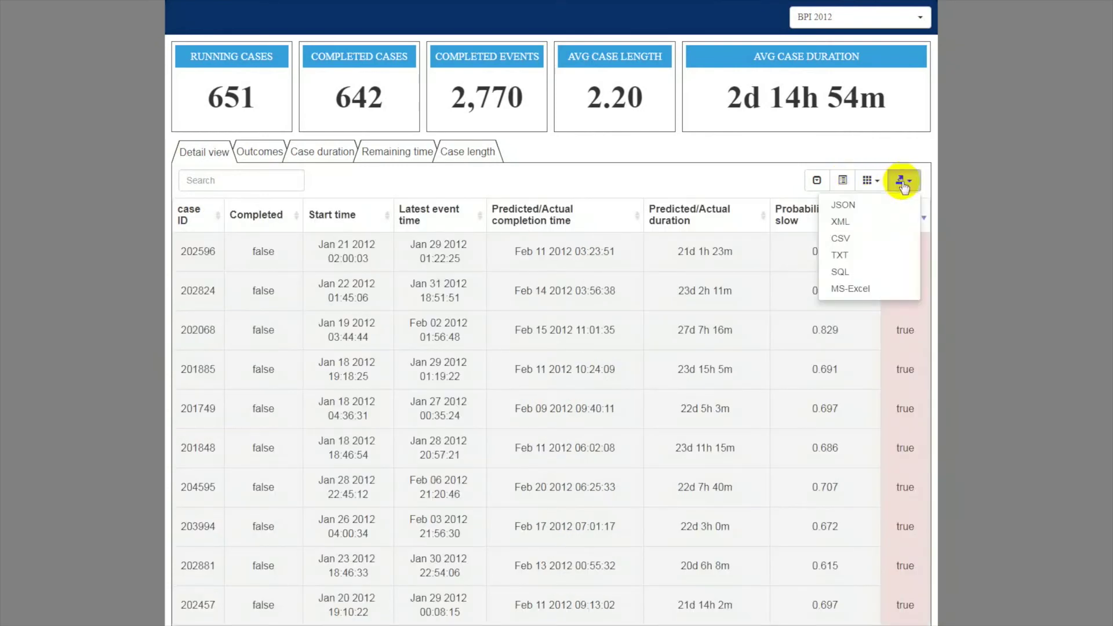
left_click(881, 223)
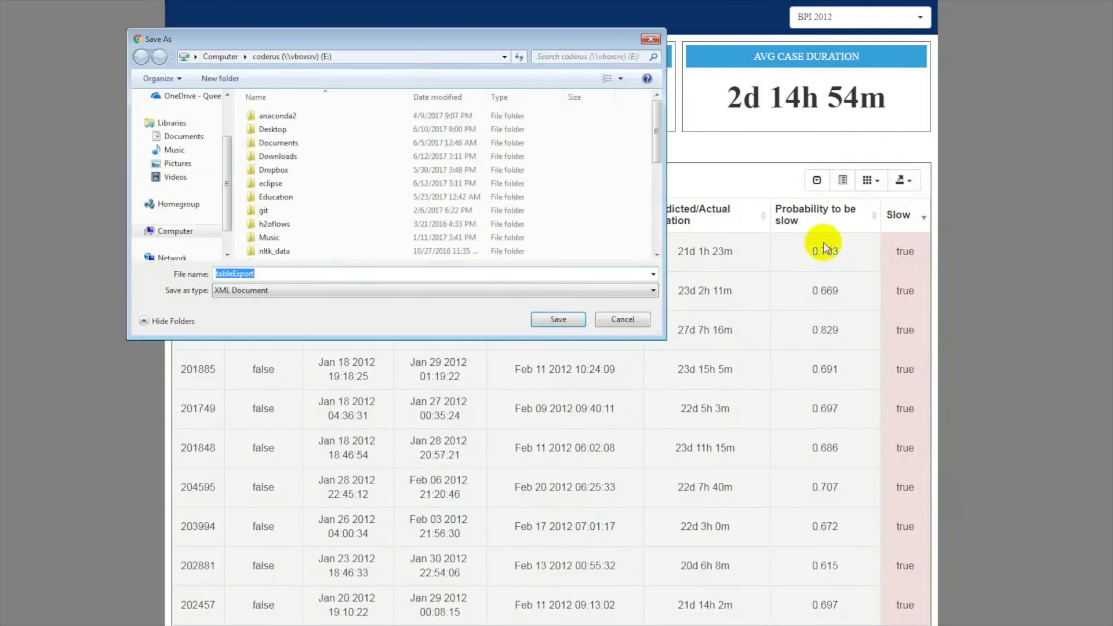
left_click(558, 319)
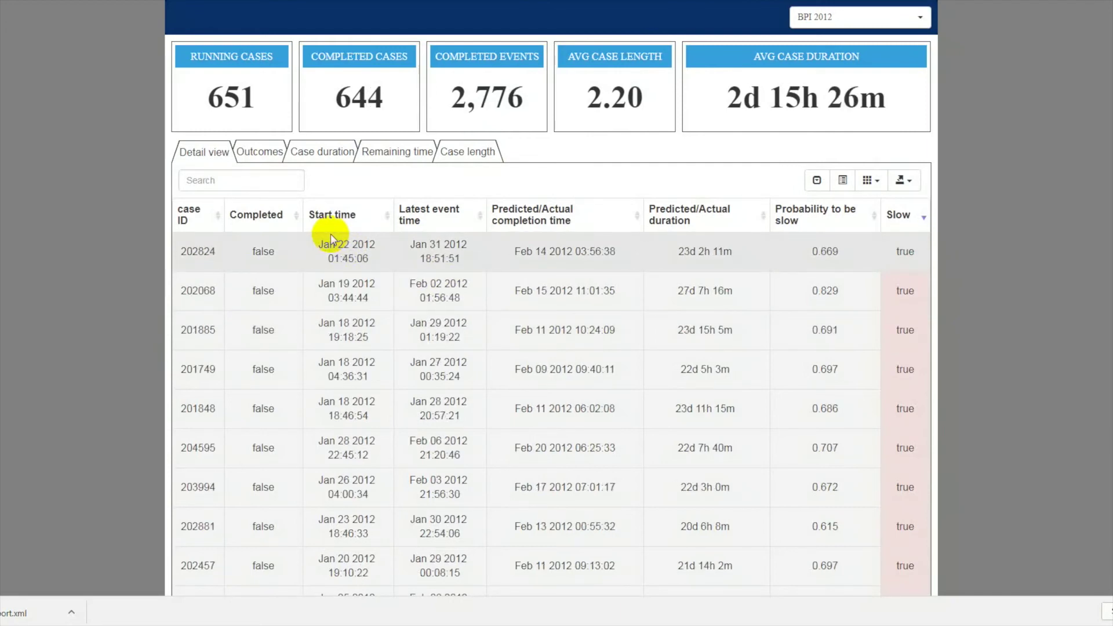
left_click(284, 185)
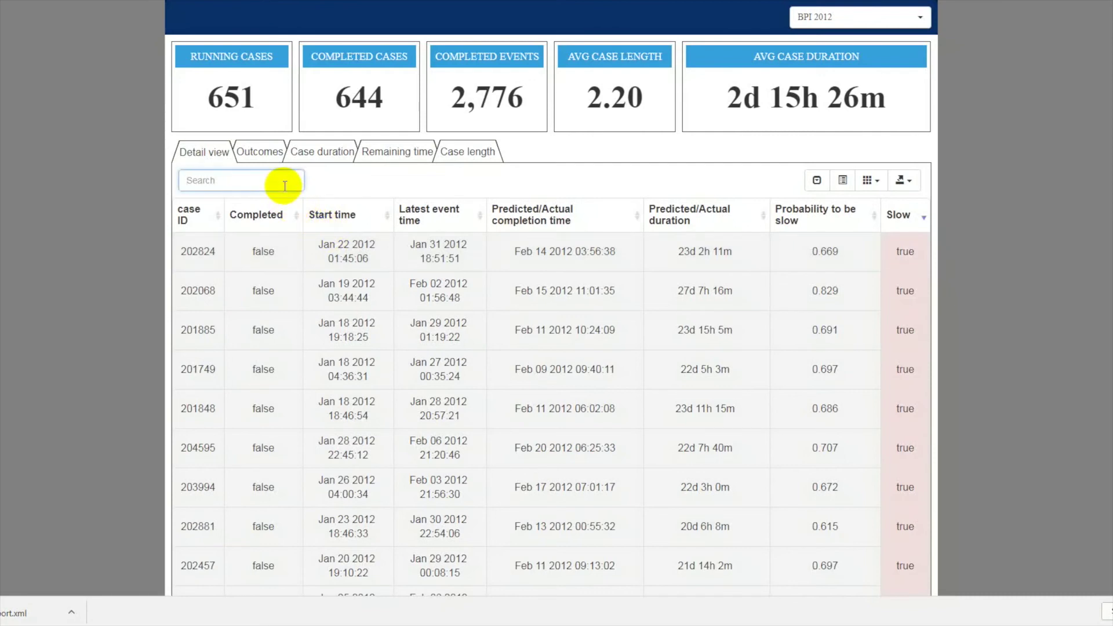
type("202968")
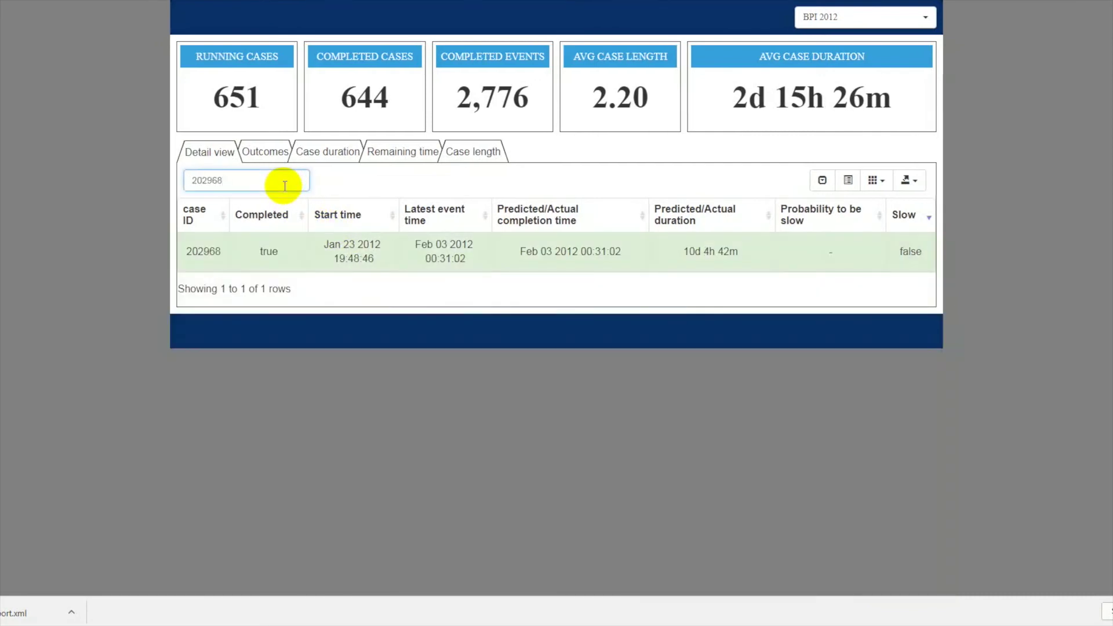
left_click_drag(285, 184, 173, 180)
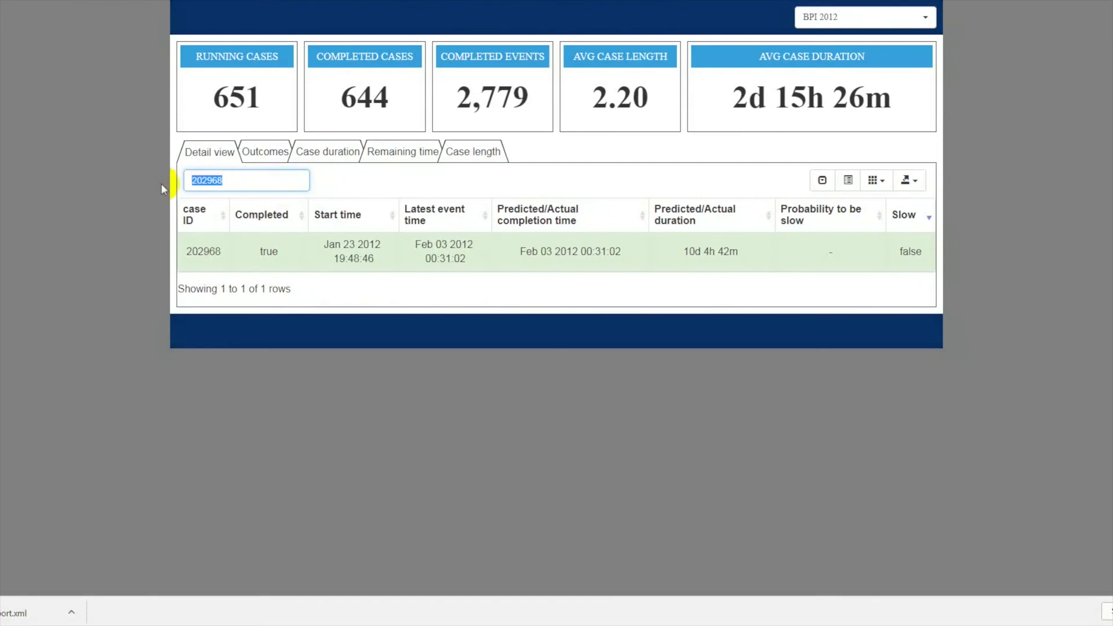
key("BackSpace")
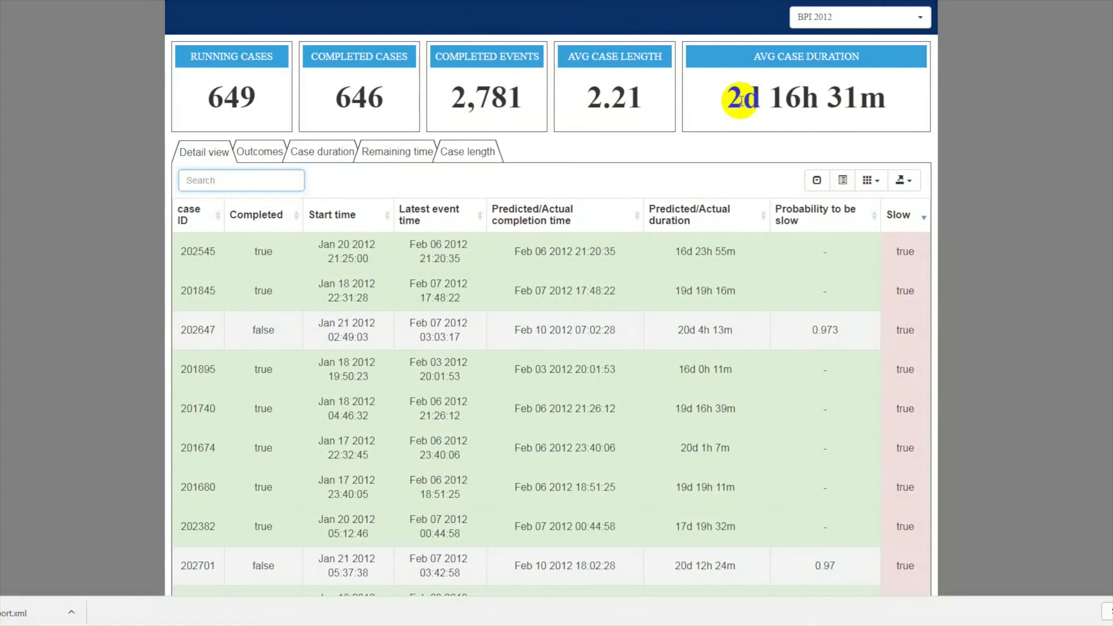
left_click(826, 23)
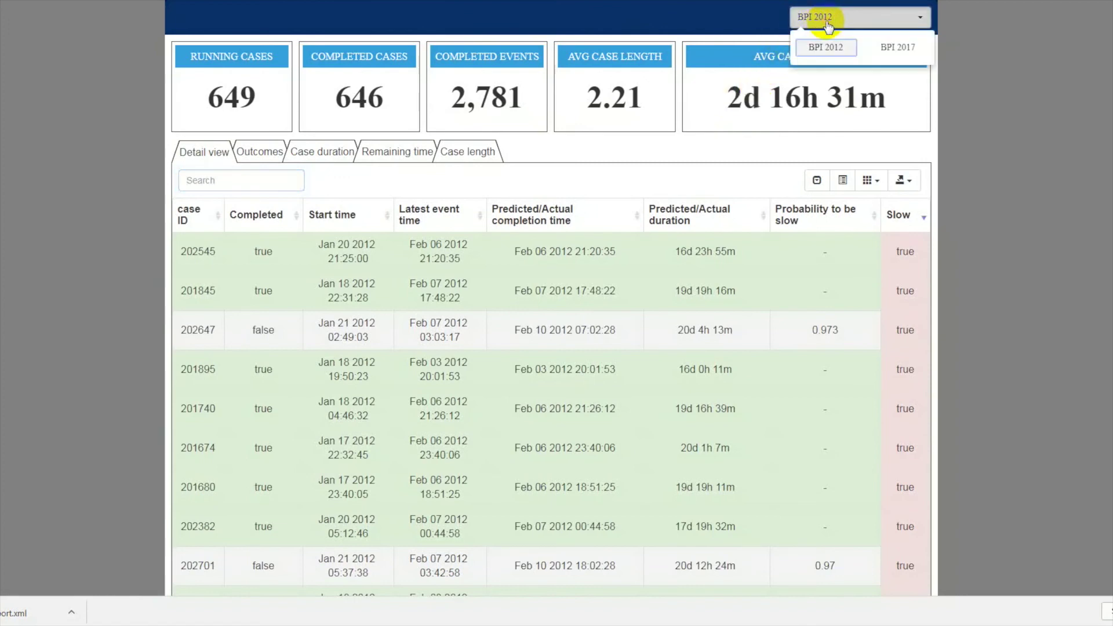
left_click(879, 55)
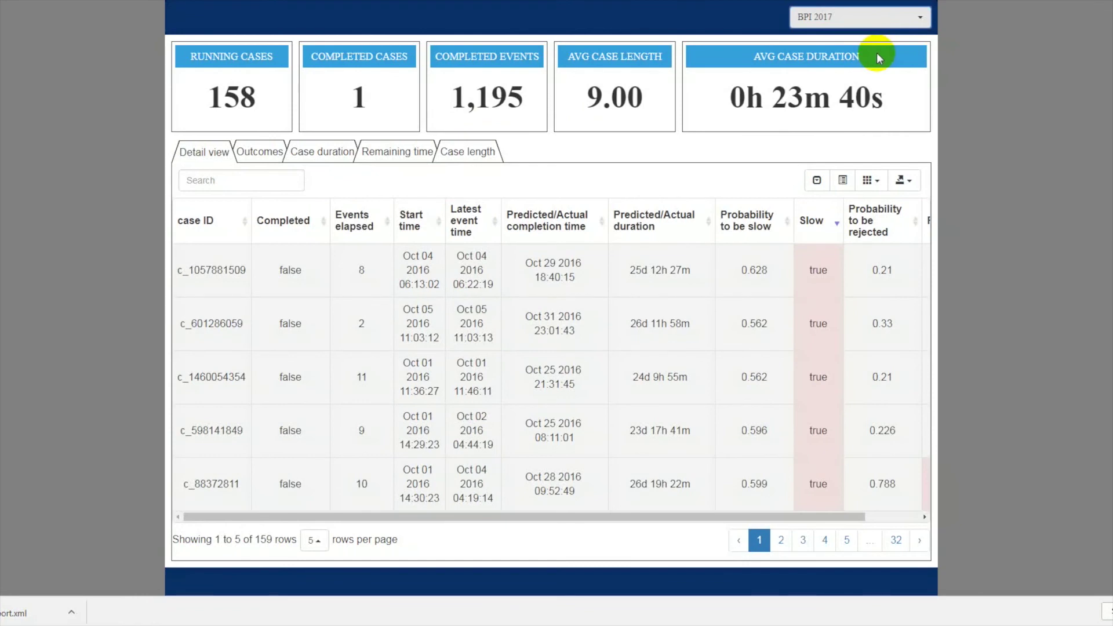
left_click(879, 23)
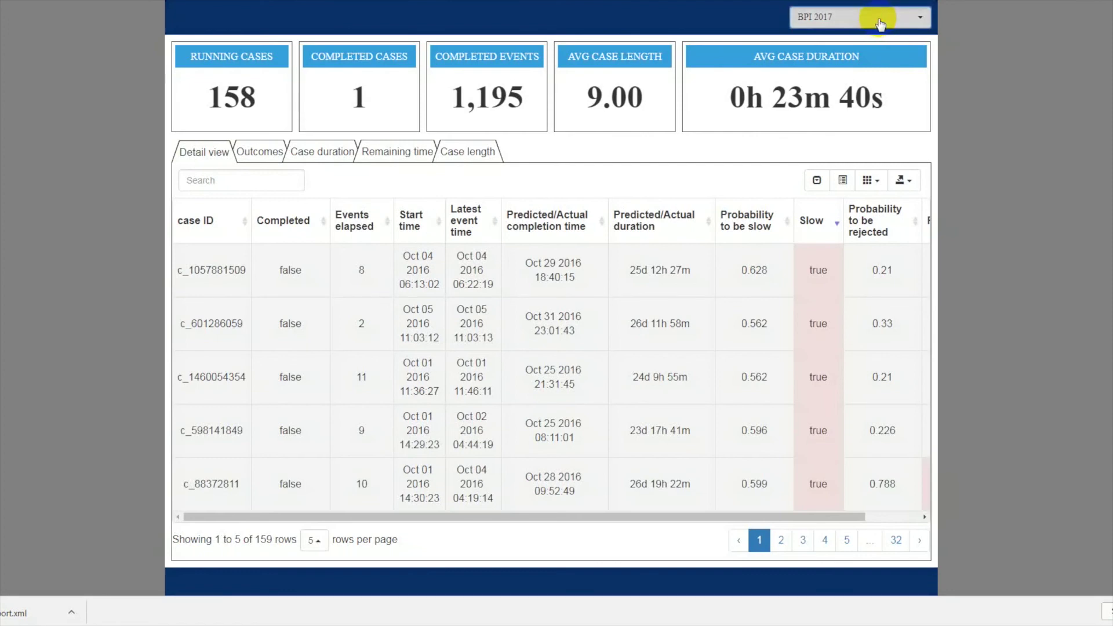
left_click(826, 48)
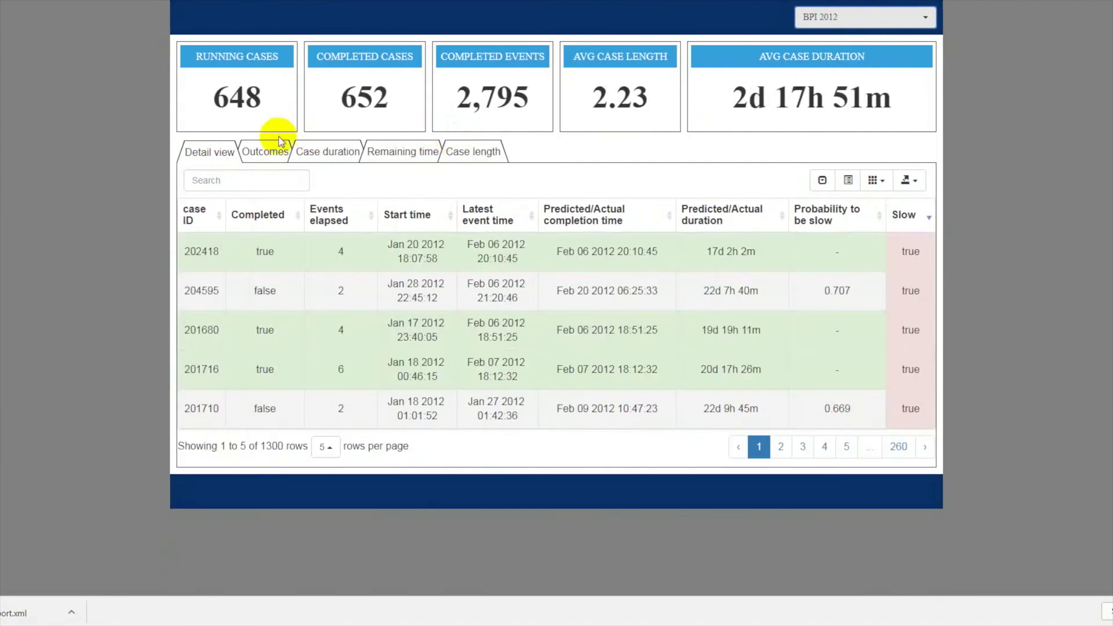
- Display the outcome pie charts and read slow versus quick counts for running, completed and historical cases
left_click(264, 150)
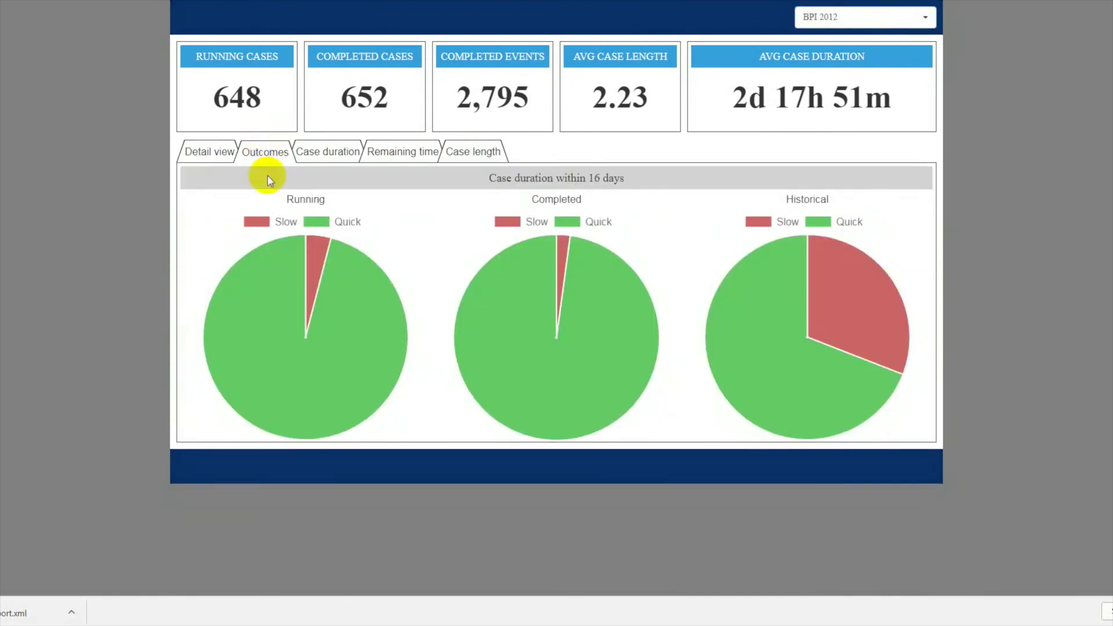
mouse_move(273, 286)
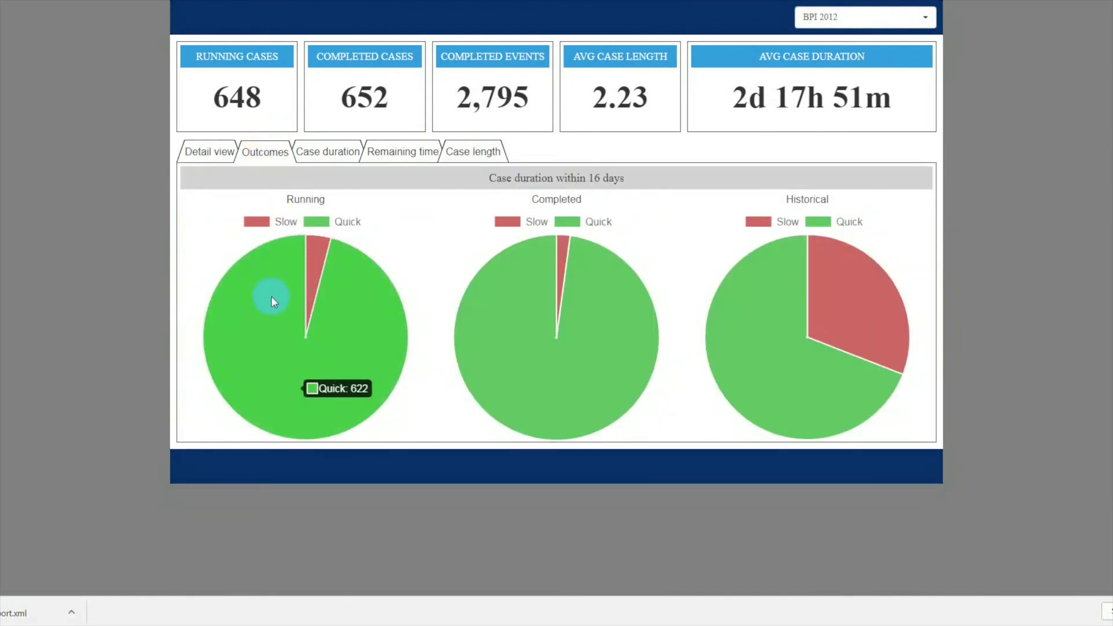
mouse_move(315, 253)
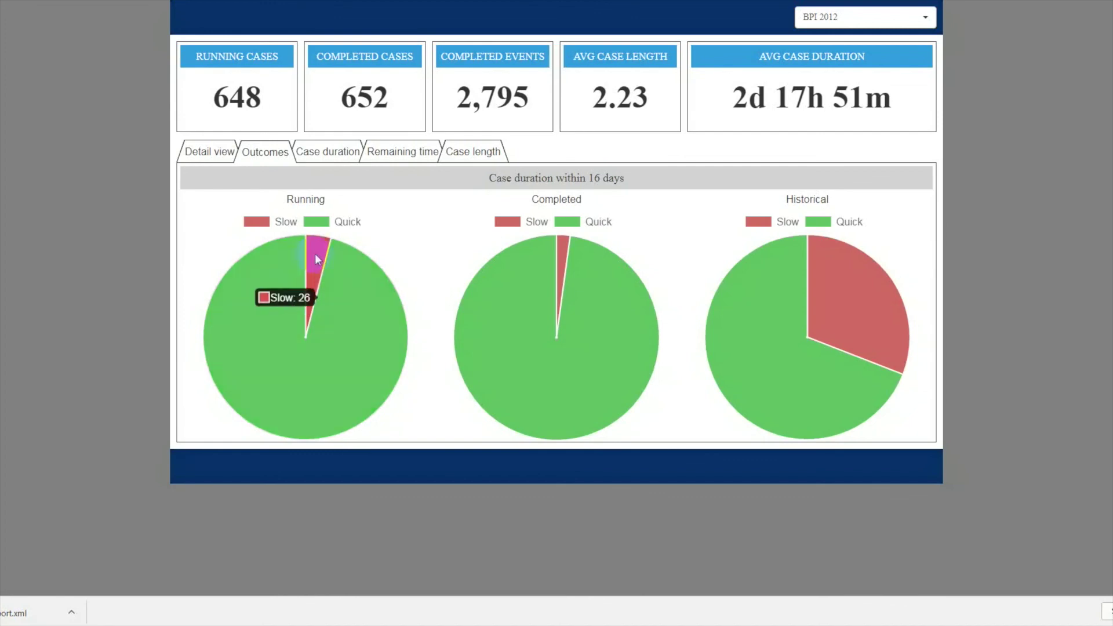
mouse_move(516, 289)
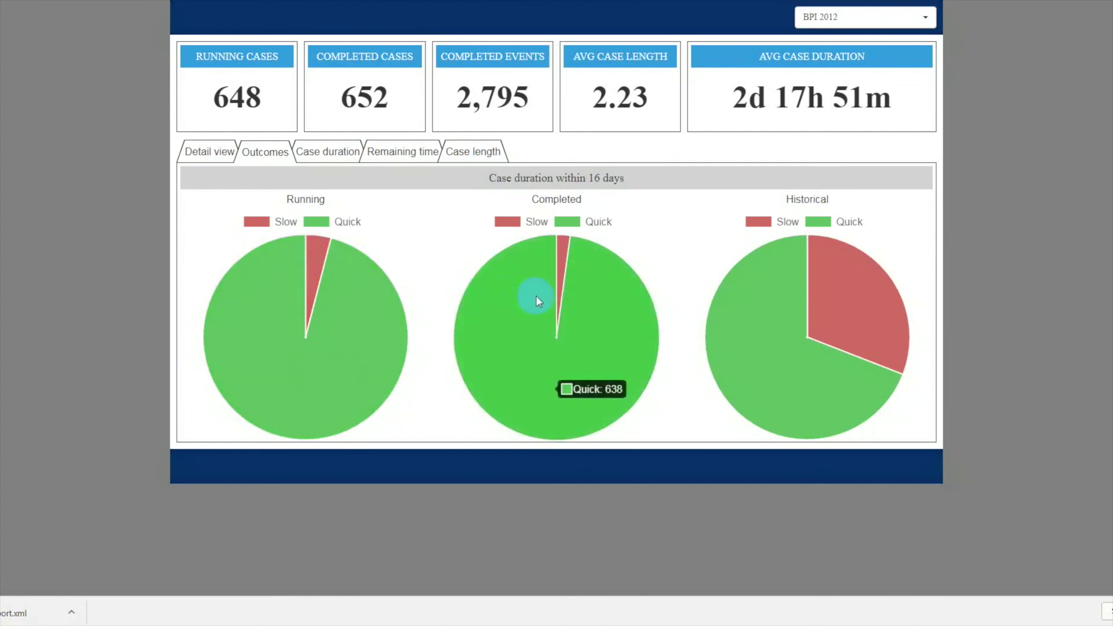
mouse_move(749, 308)
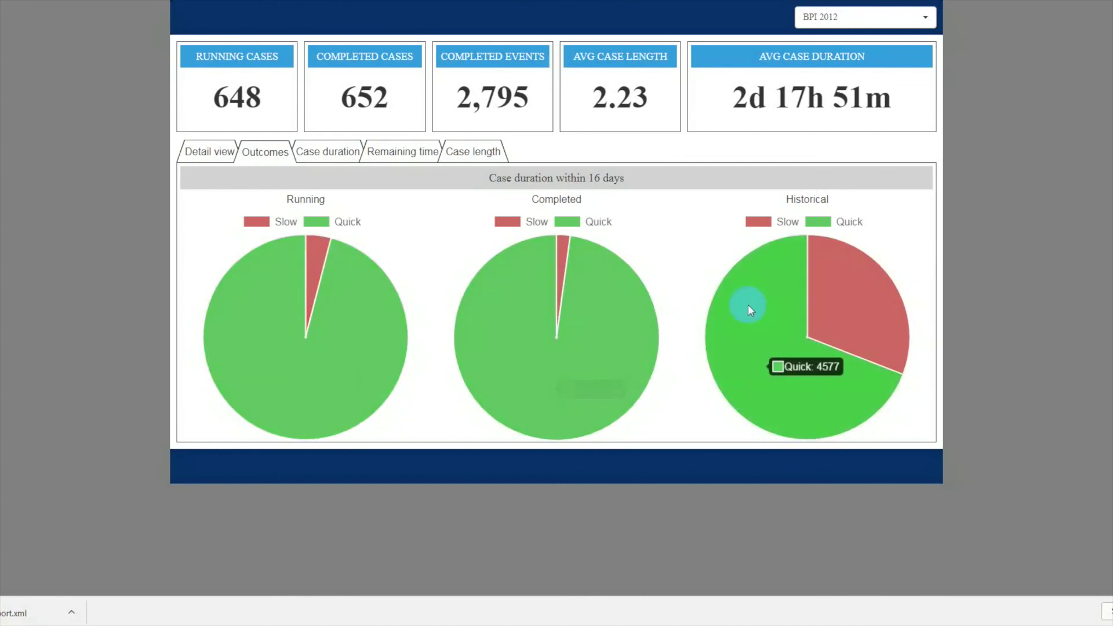
mouse_move(847, 279)
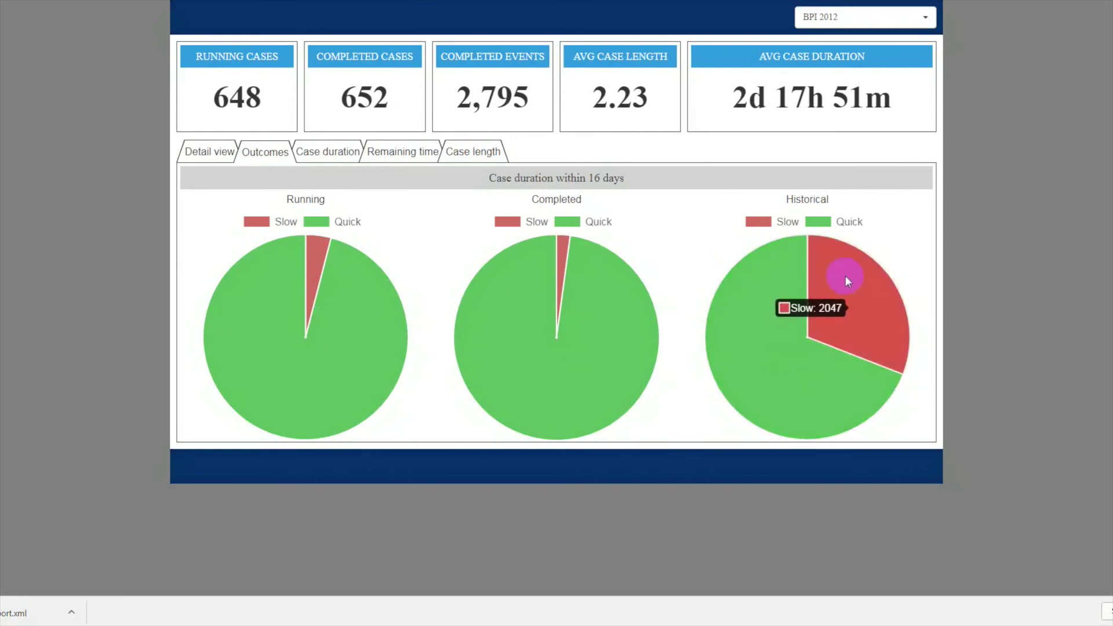
left_click(343, 152)
- Read the case duration bars, then view the remaining time and case length distribution charts
mouse_move(572, 276)
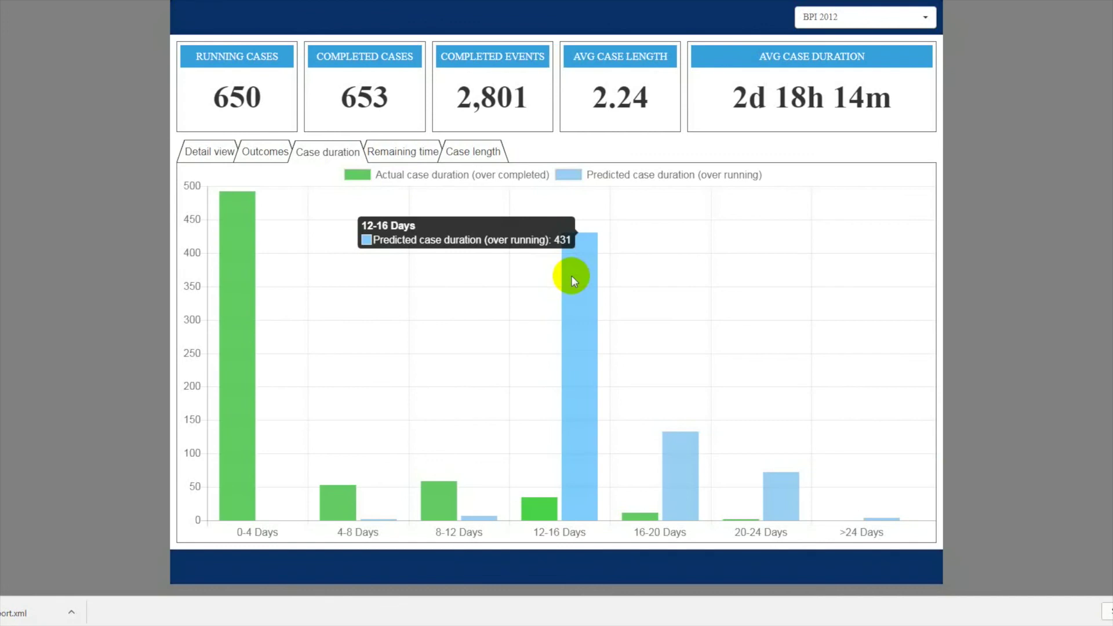
mouse_move(433, 501)
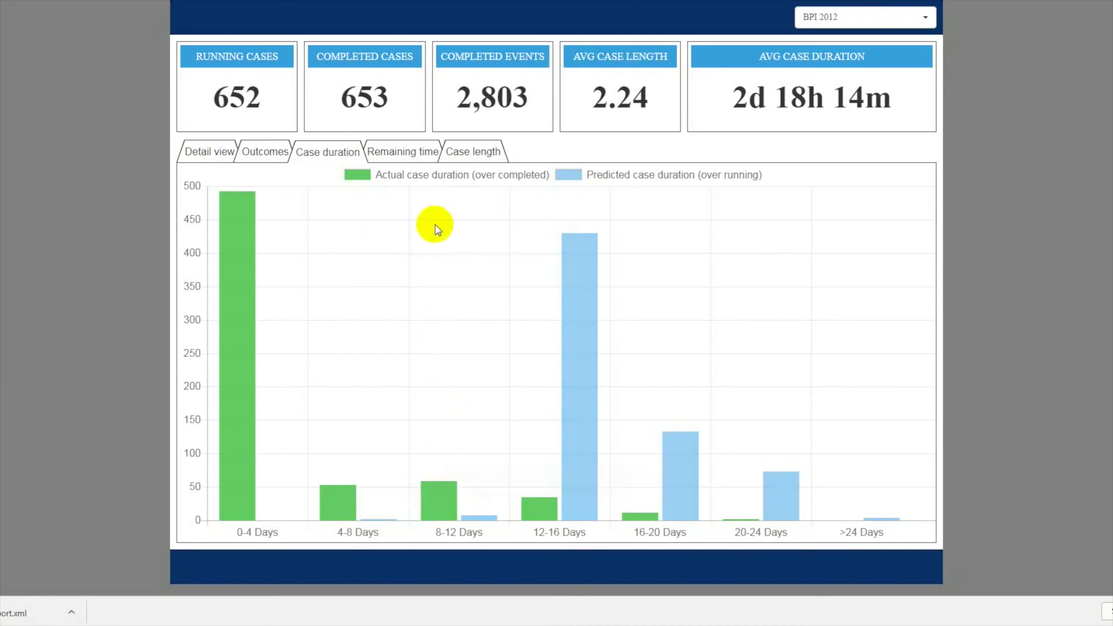
left_click(422, 156)
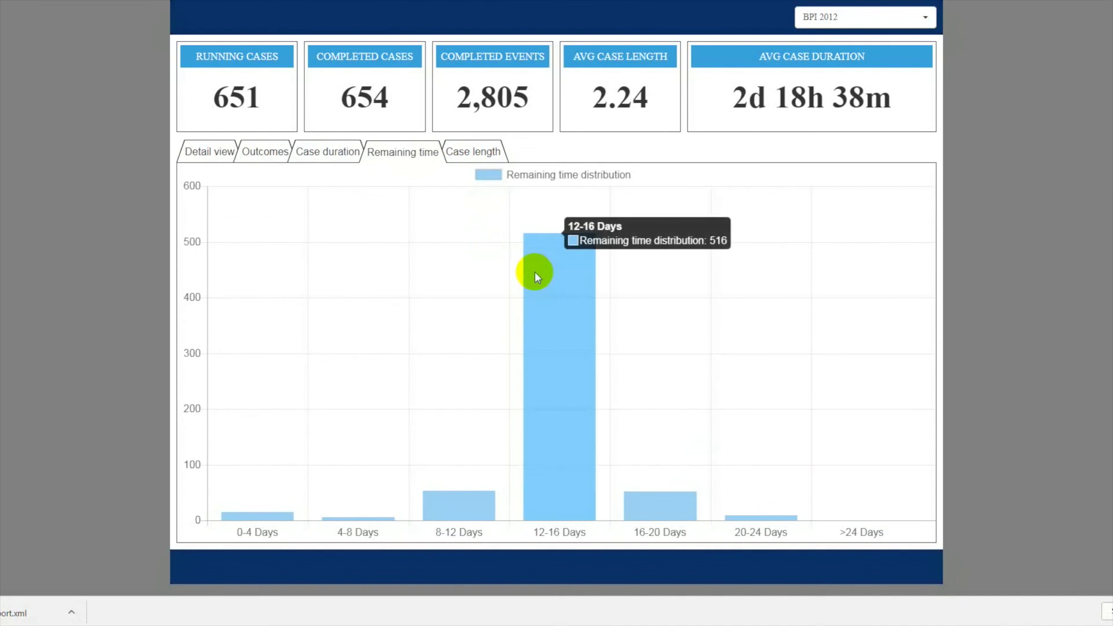
left_click(481, 151)
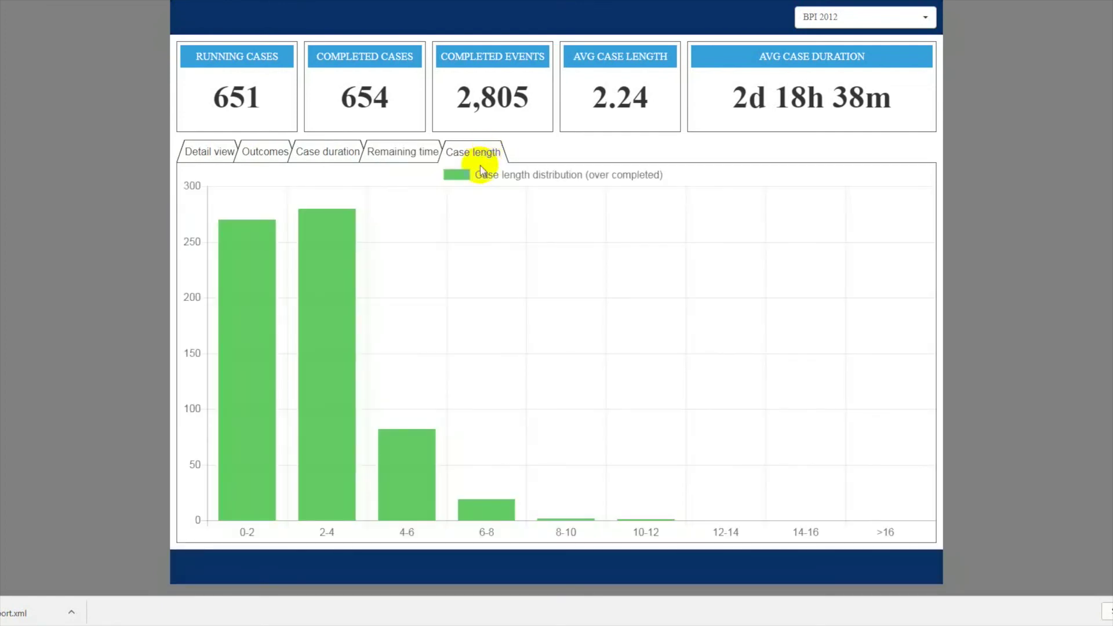